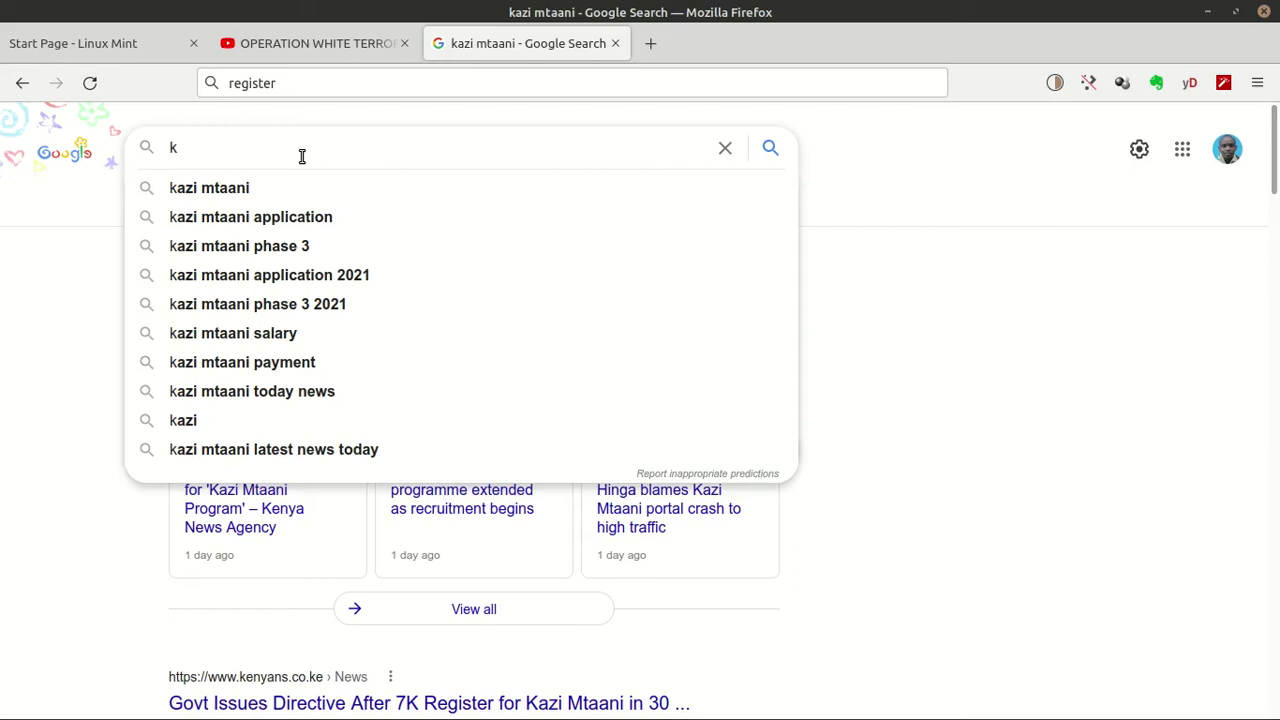
Enter the register.kms.go.ke address in Firefox's address bar
left_click(310, 89)
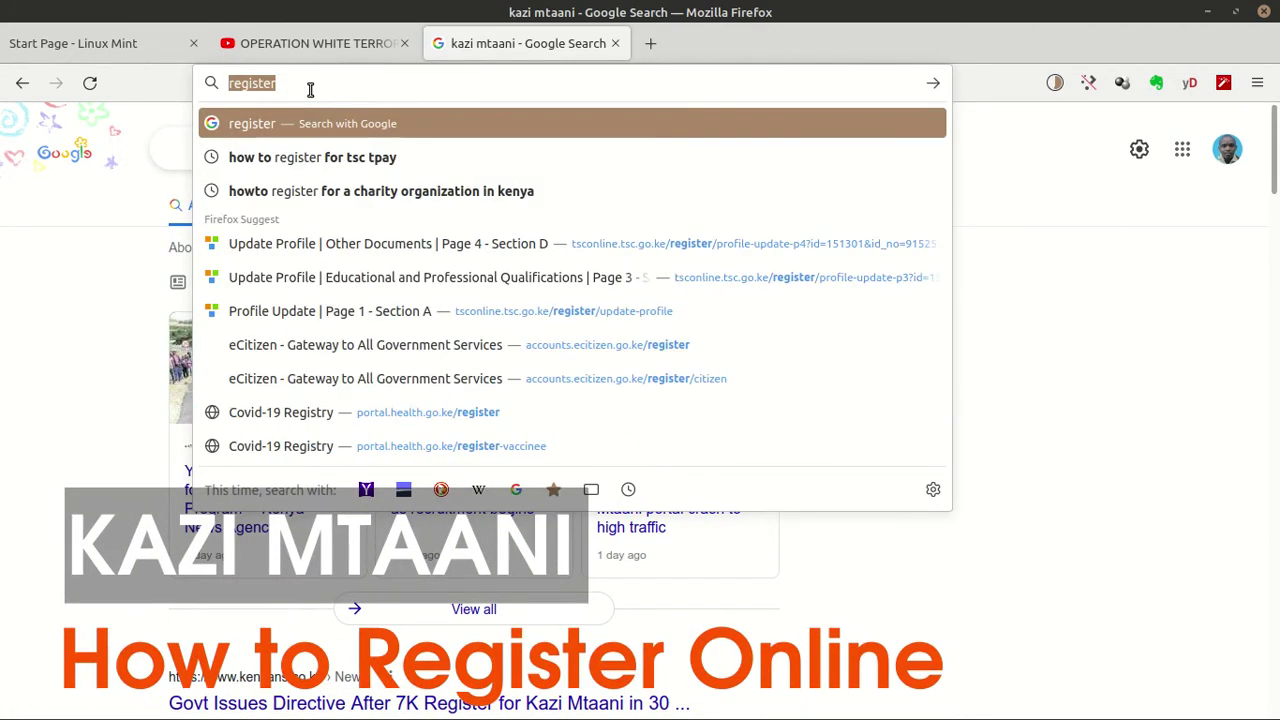
type("re")
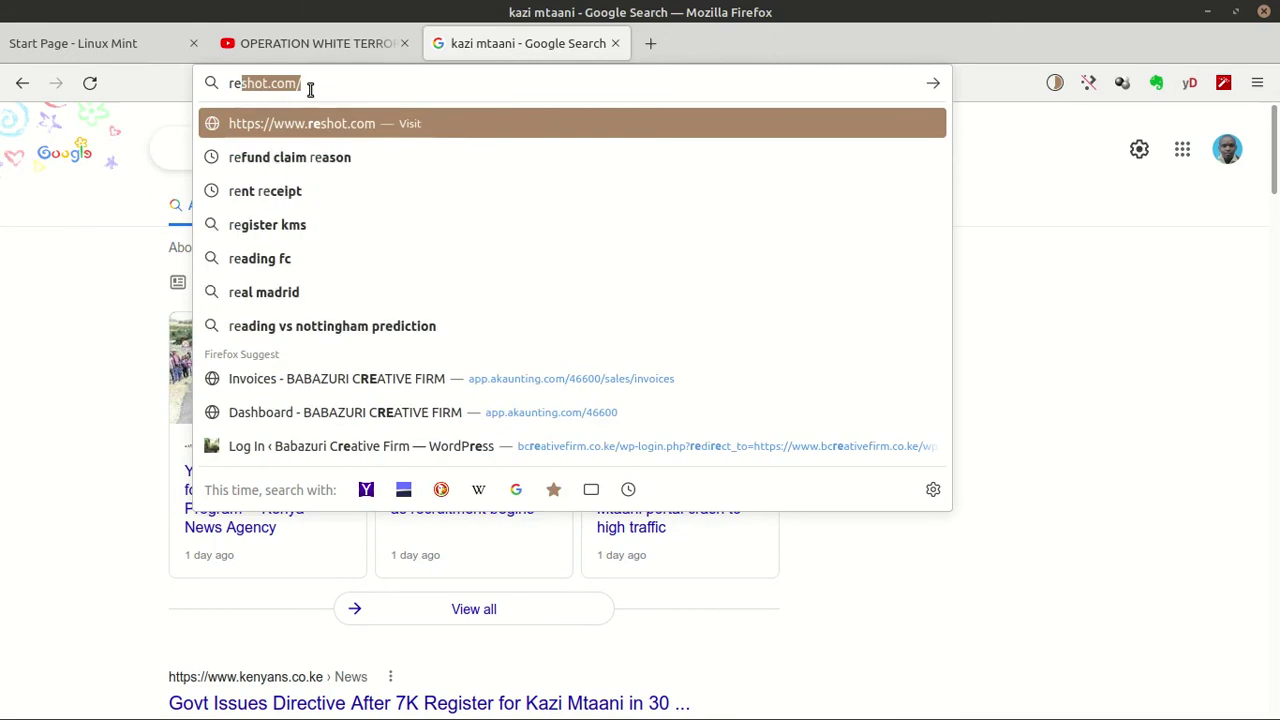
type("gist")
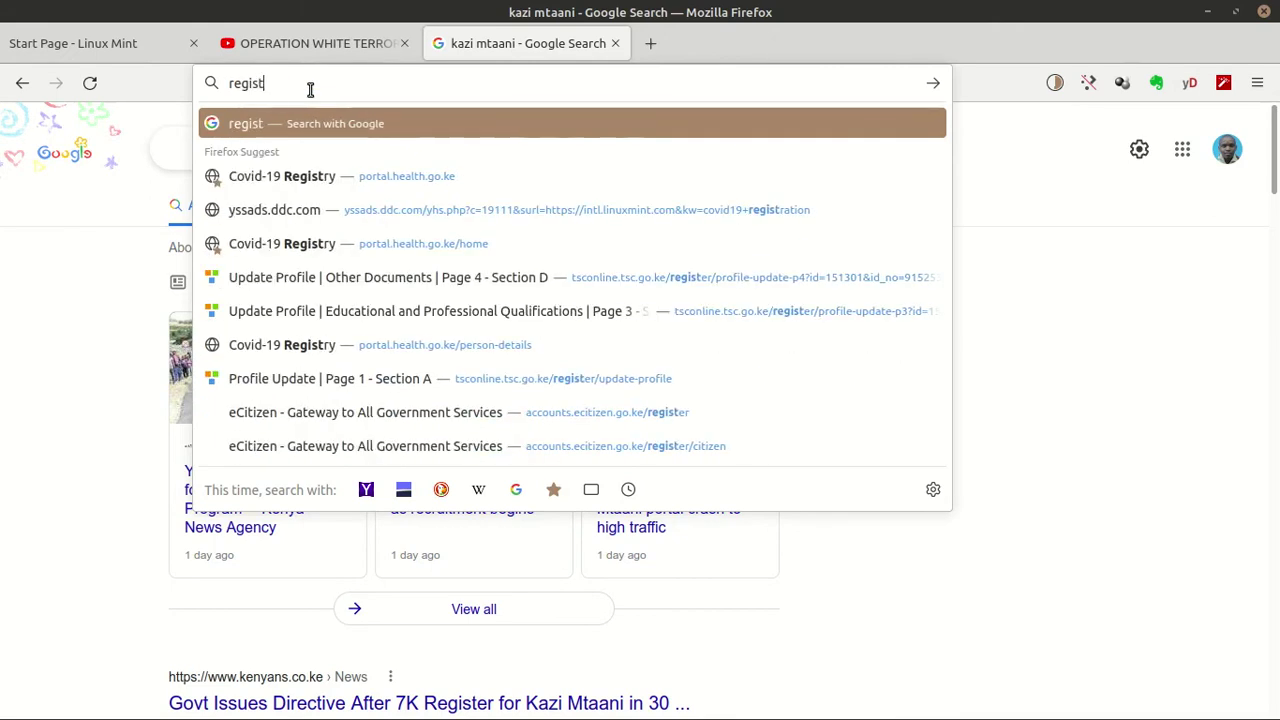
type("er")
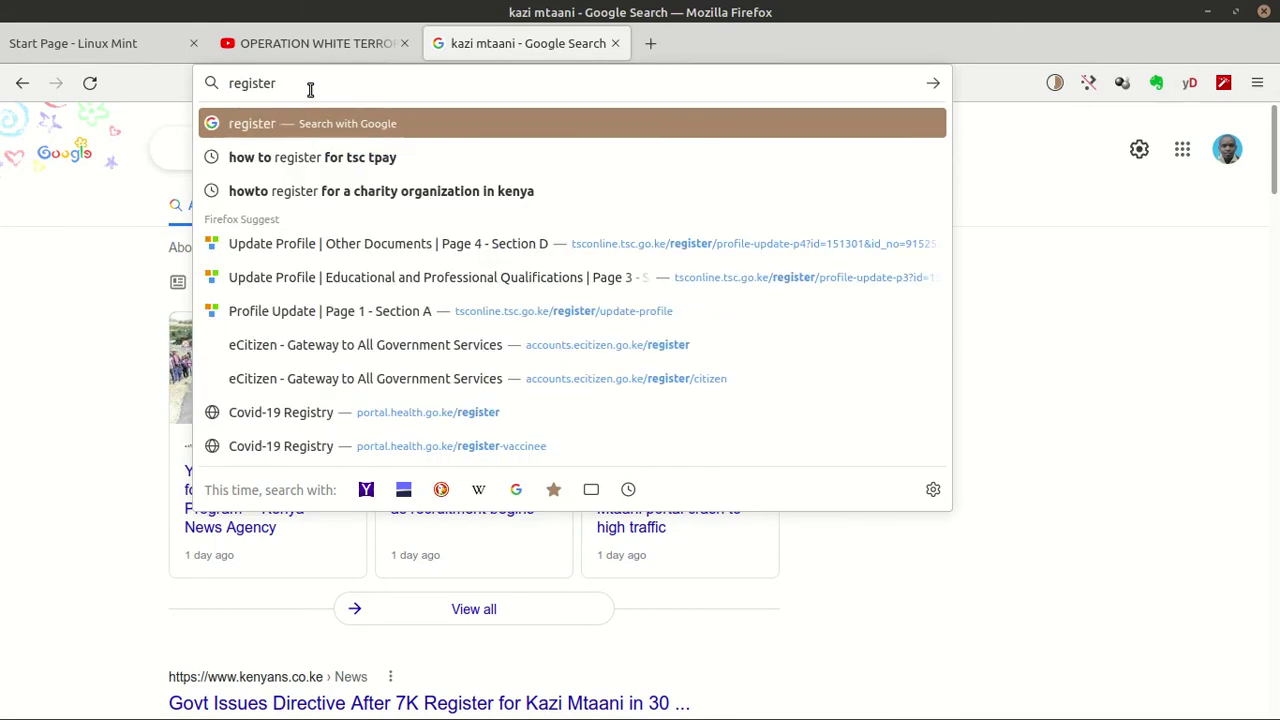
type(".kms.")
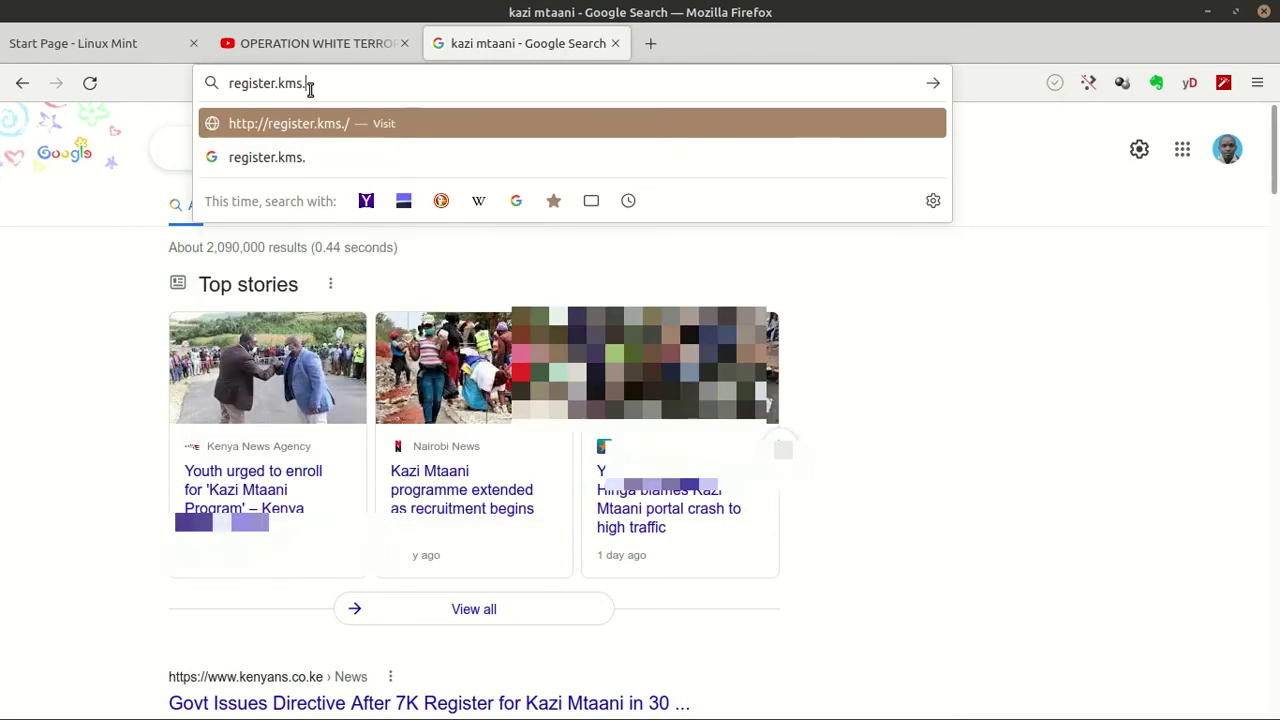
type("go")
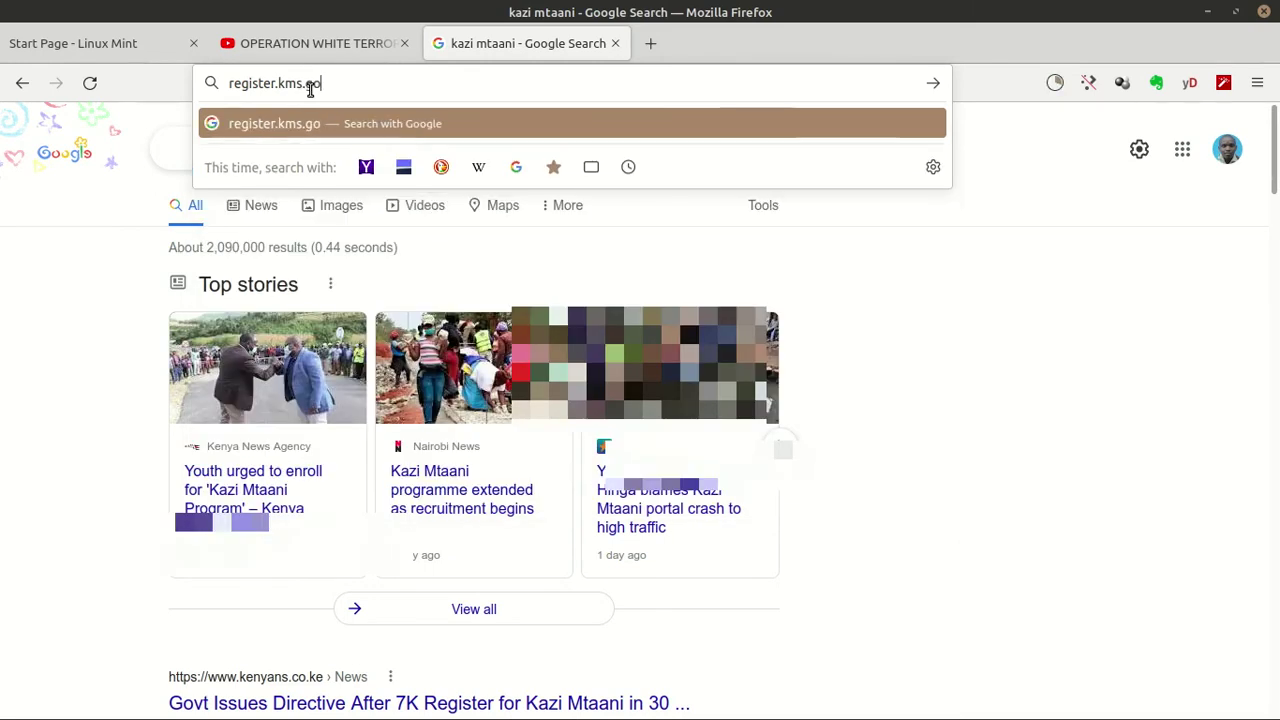
type(".ke")
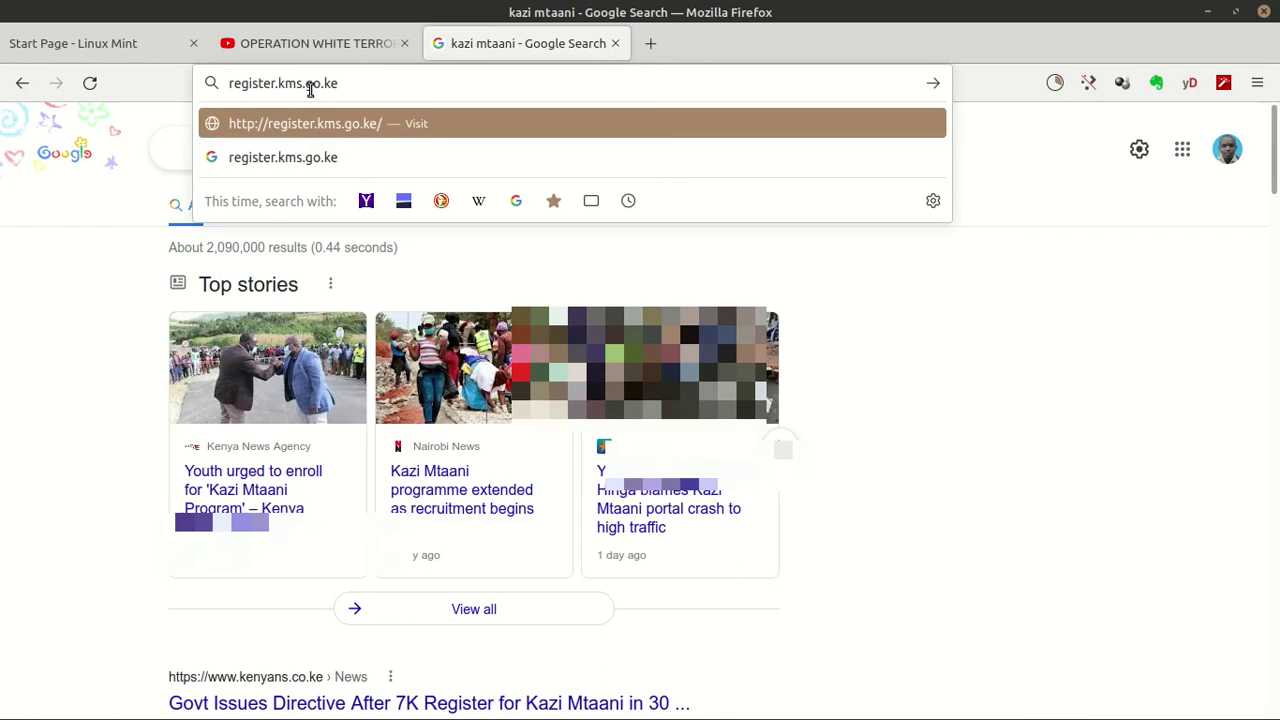
Load the registration site and enter the applicant's first, middle and last names on Step 1
key("Return")
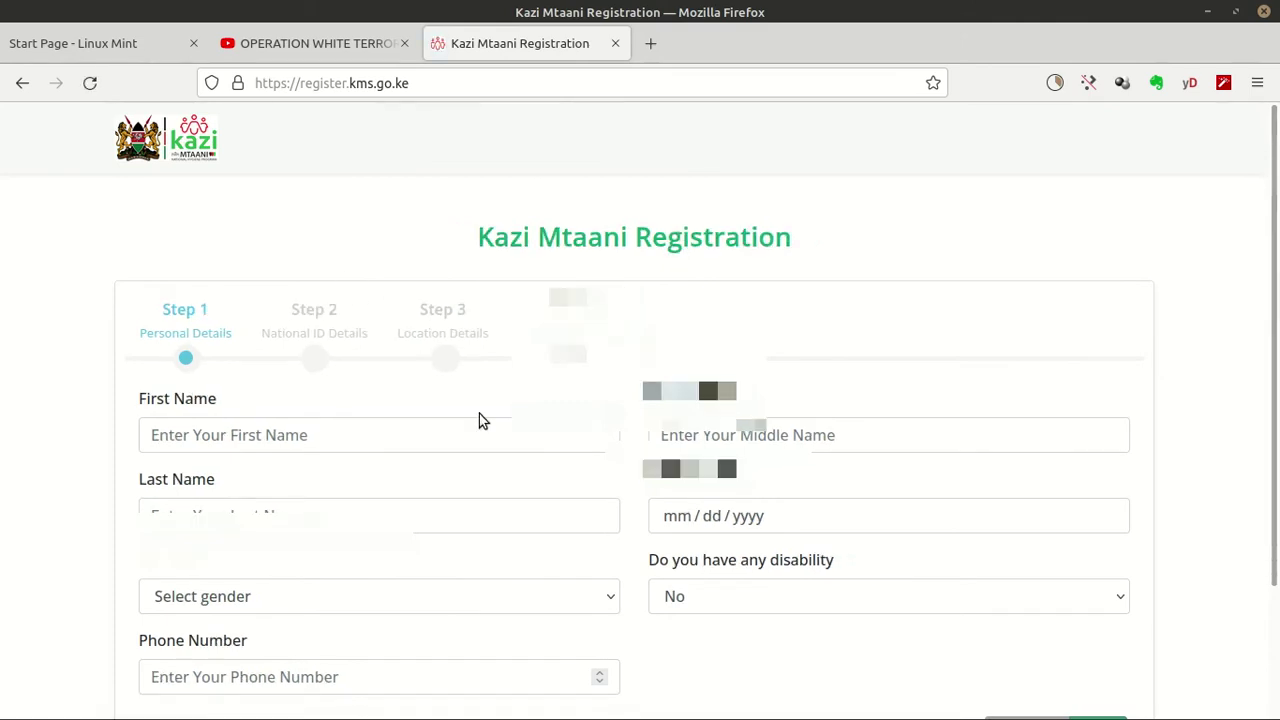
scroll(480, 411, "down", 3)
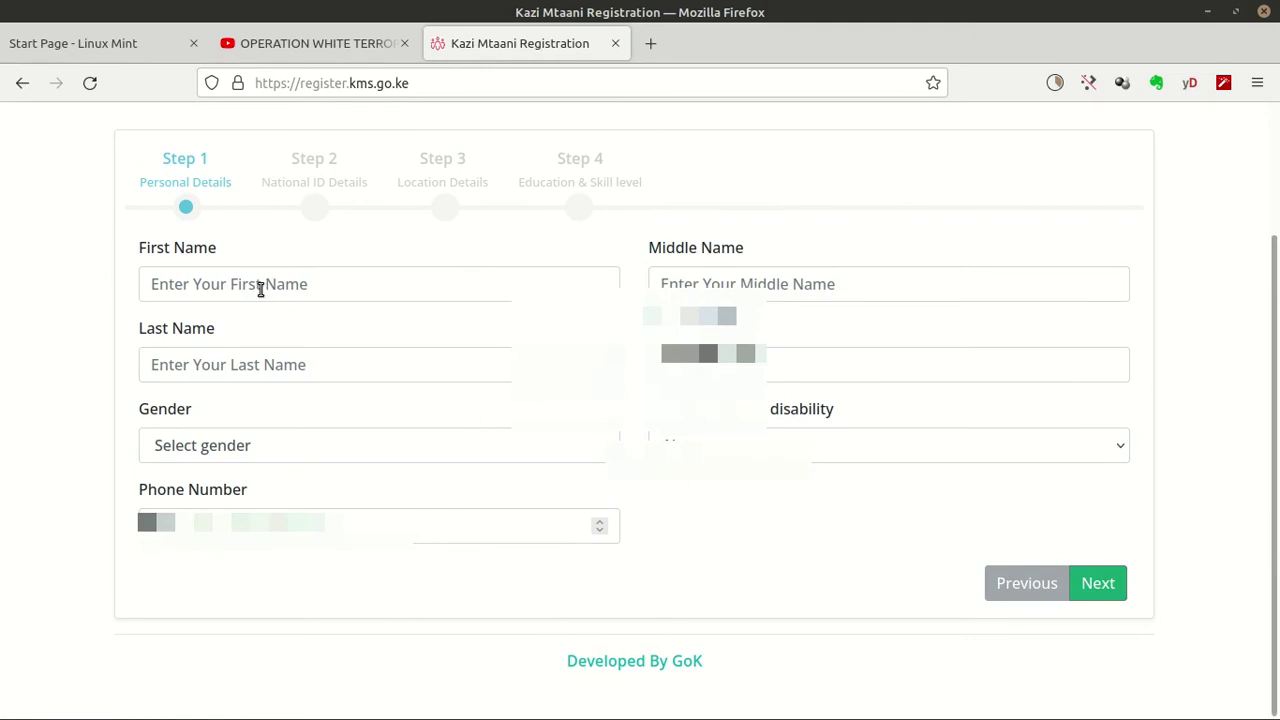
left_click(212, 331)
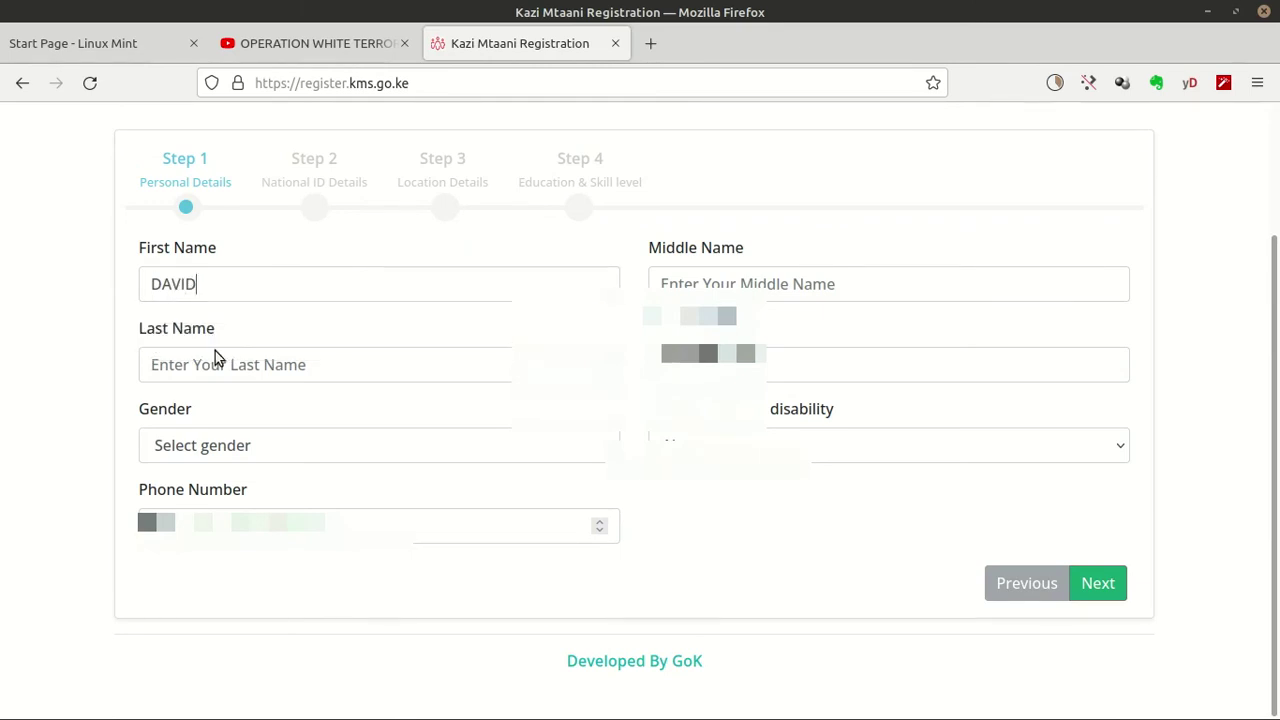
left_click(696, 284)
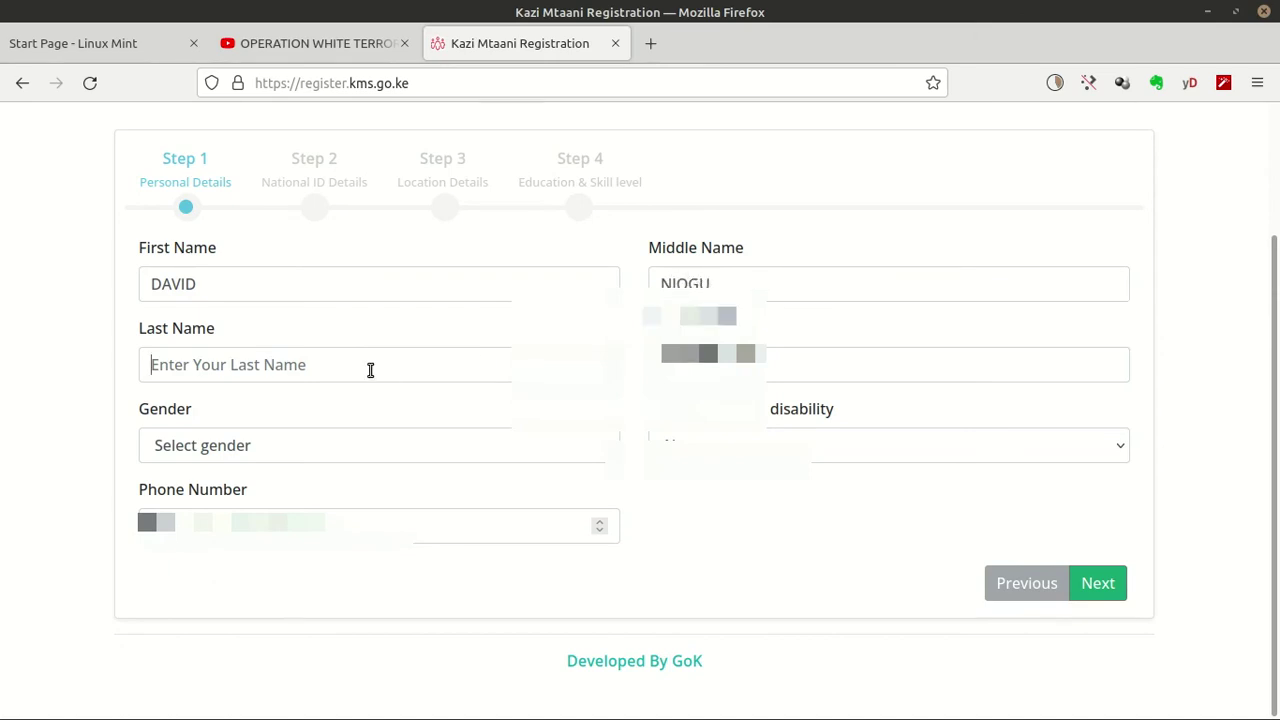
left_click(370, 365)
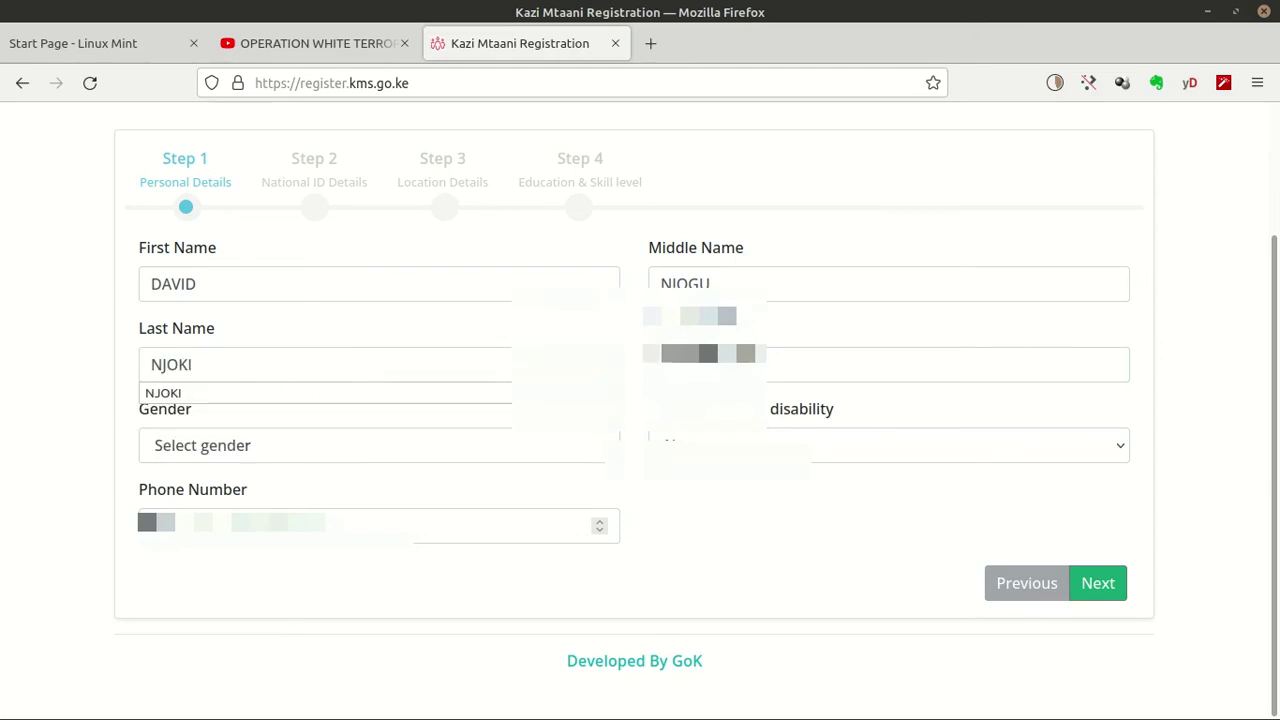
left_click(715, 368)
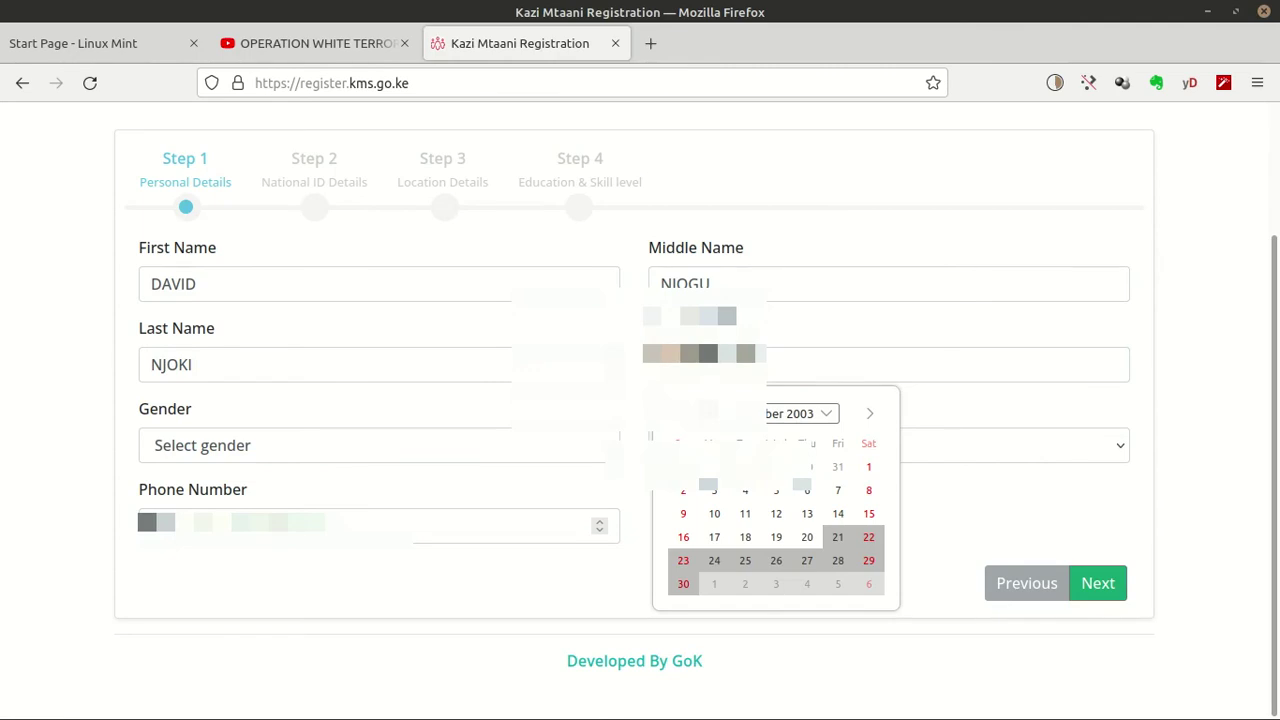
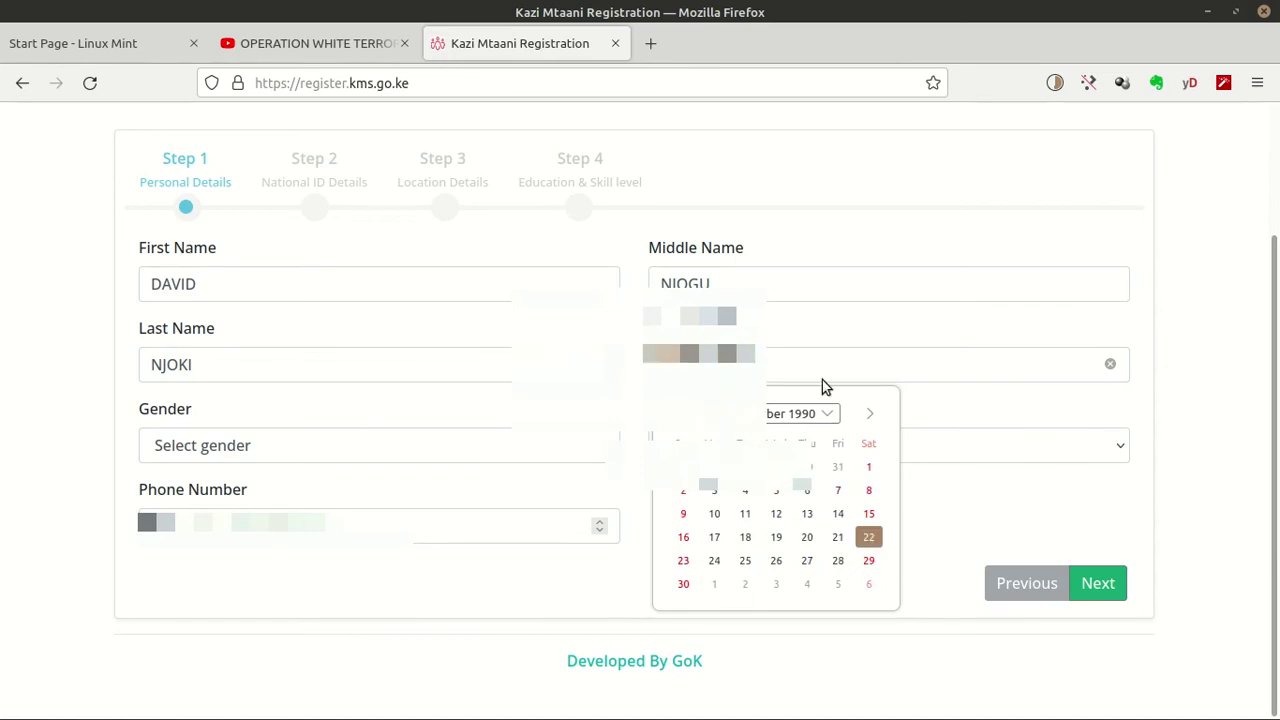
Enter the date of birth, set gender to Male and answer the disability question
left_click(1023, 483)
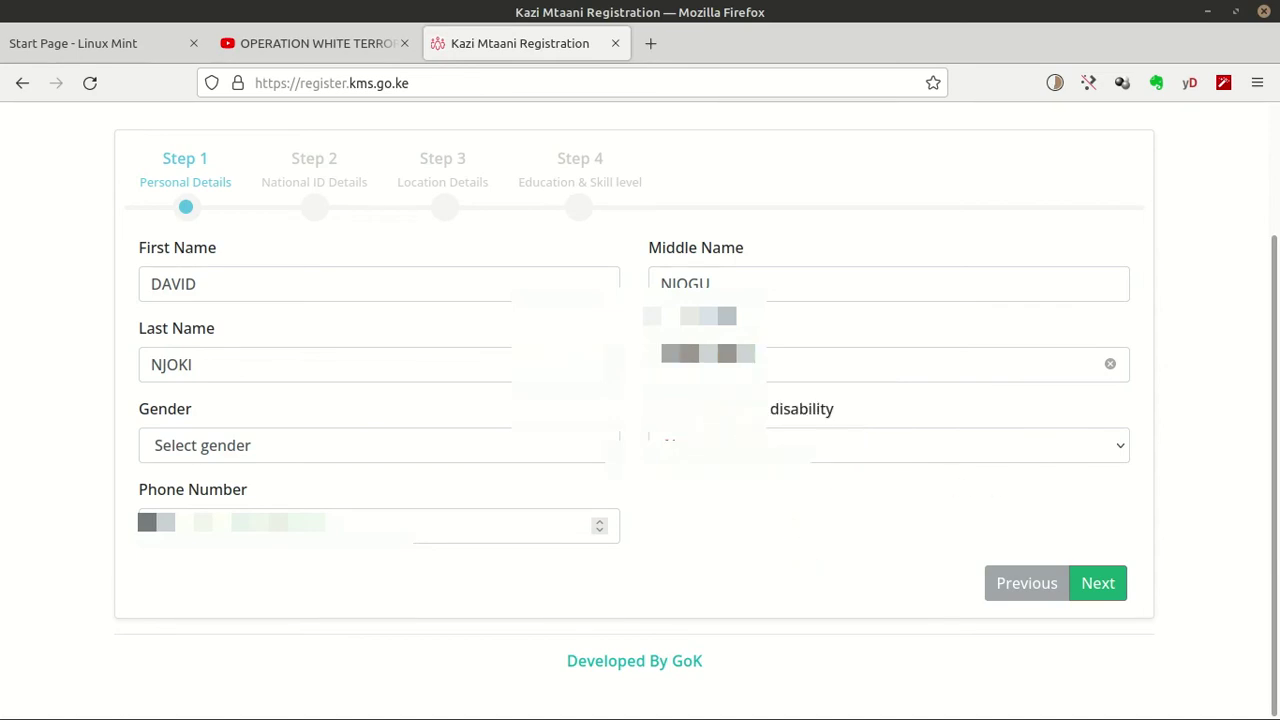
left_click(427, 448)
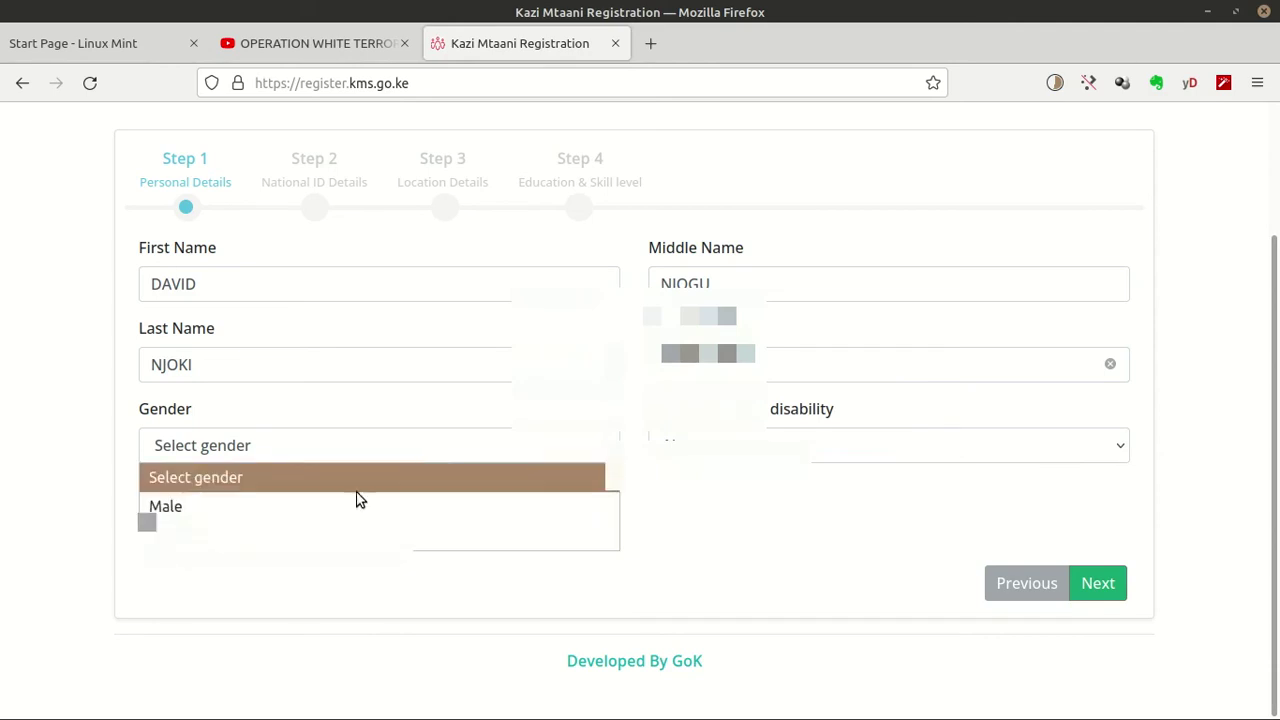
left_click(303, 509)
left_click(727, 450)
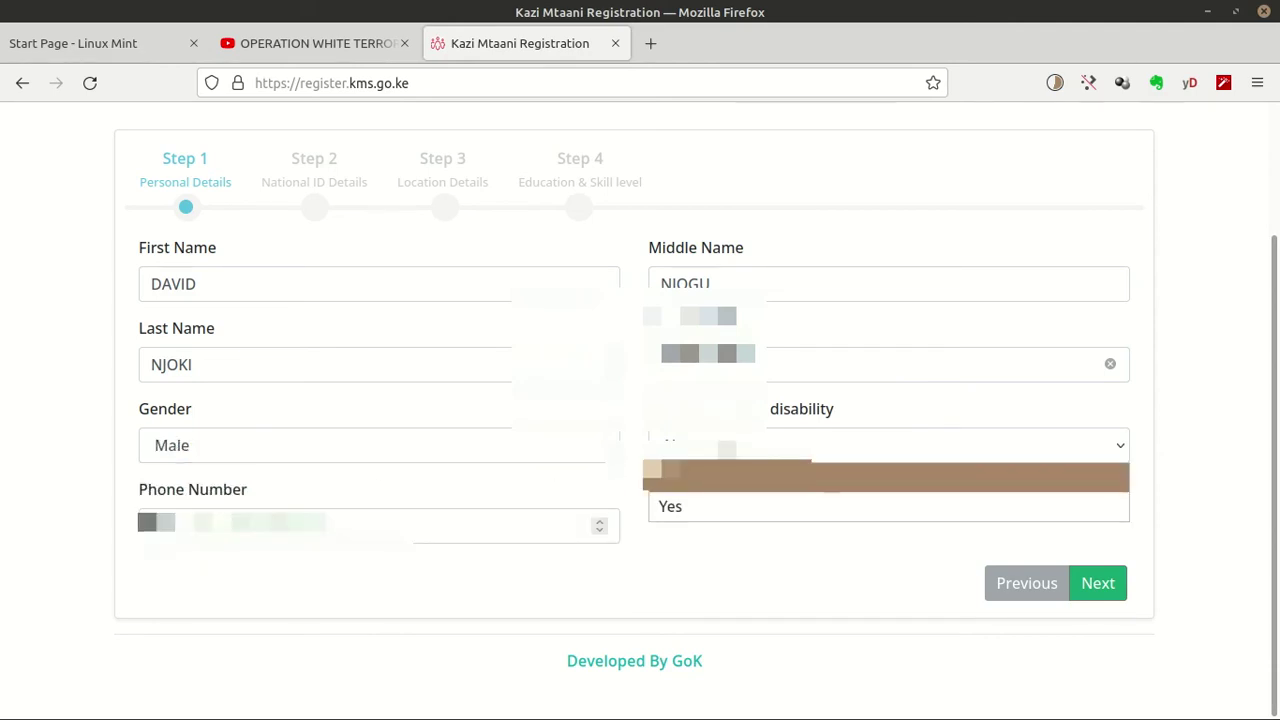
left_click(703, 478)
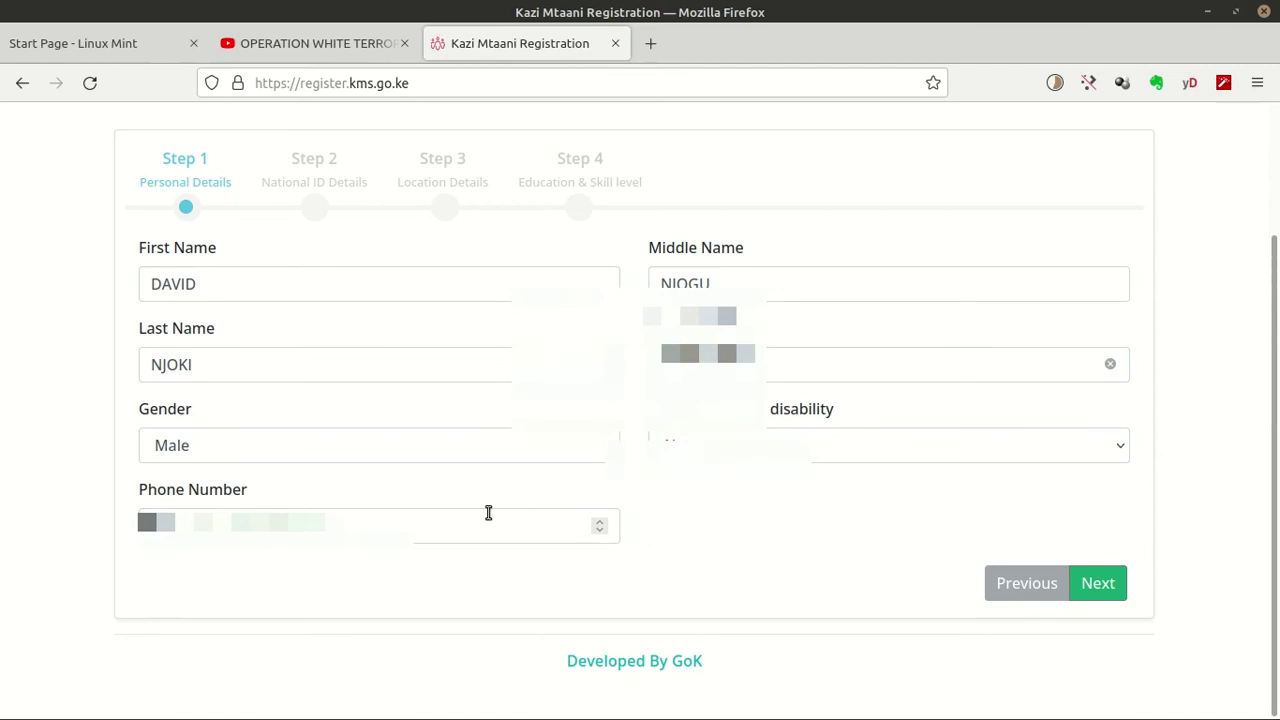
Enter the applicant's phone number and continue to the National ID Details step
left_click(449, 535)
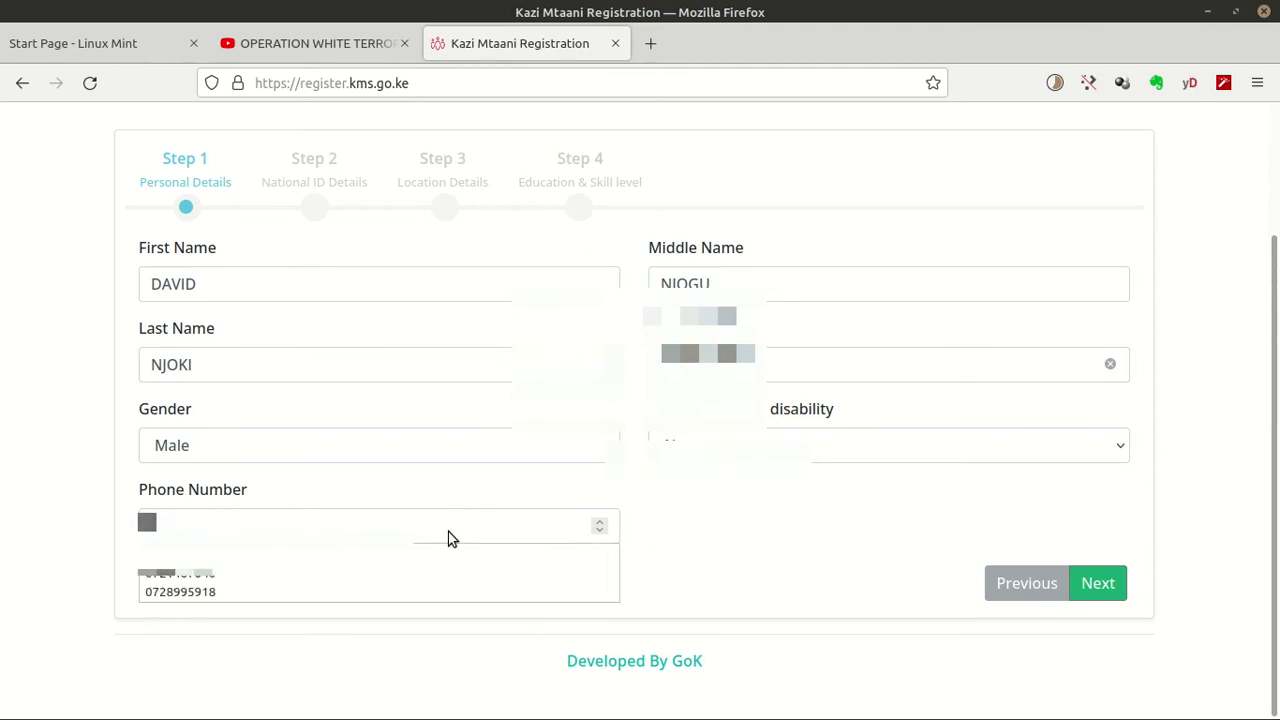
type("0721")
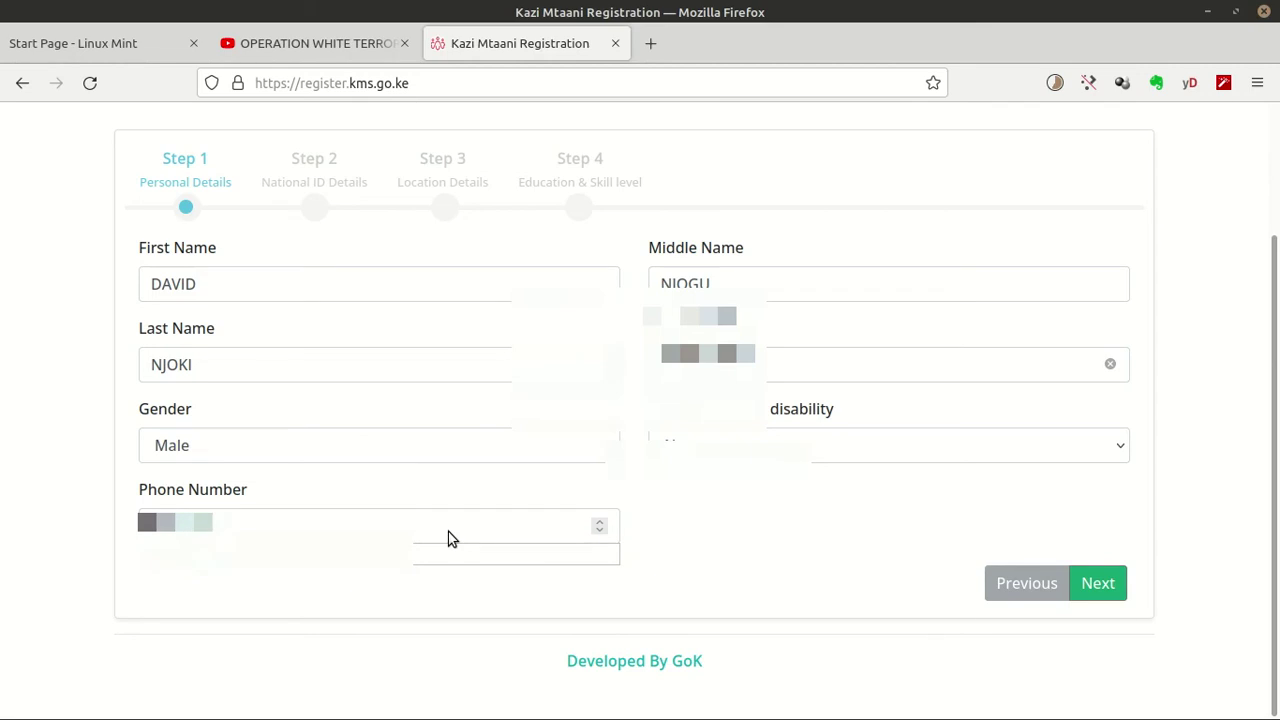
type("5")
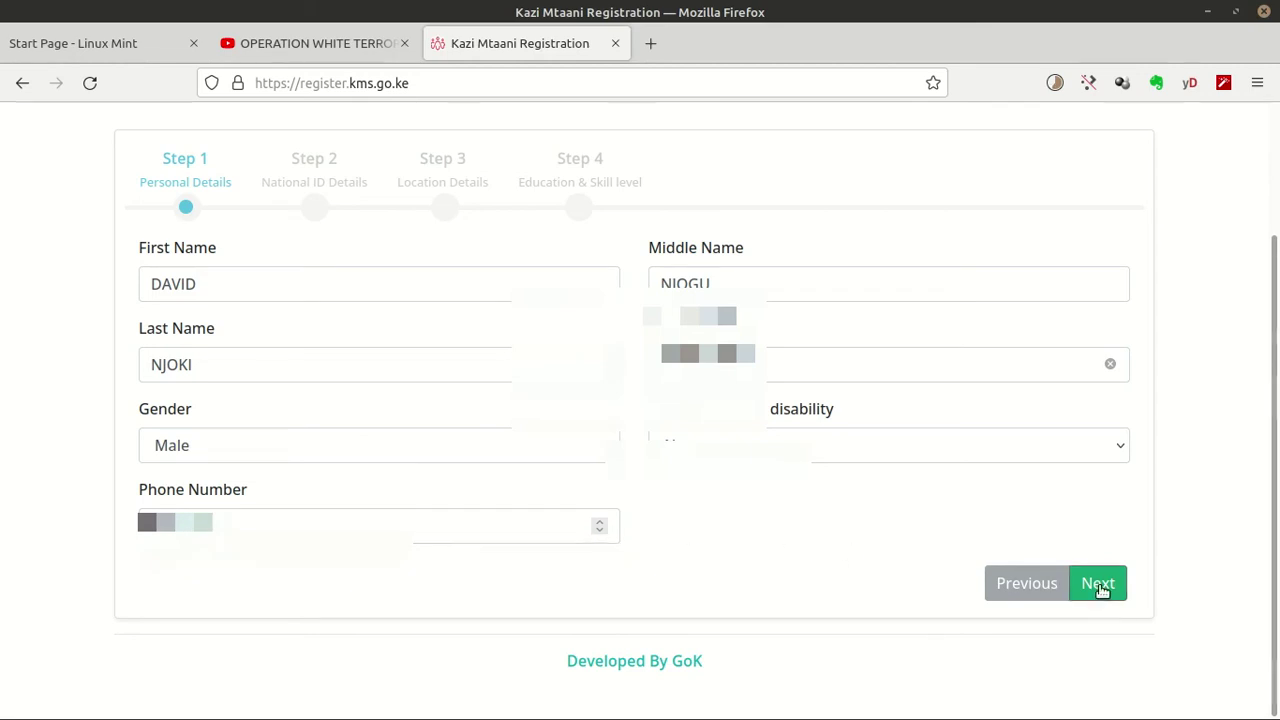
left_click(1100, 585)
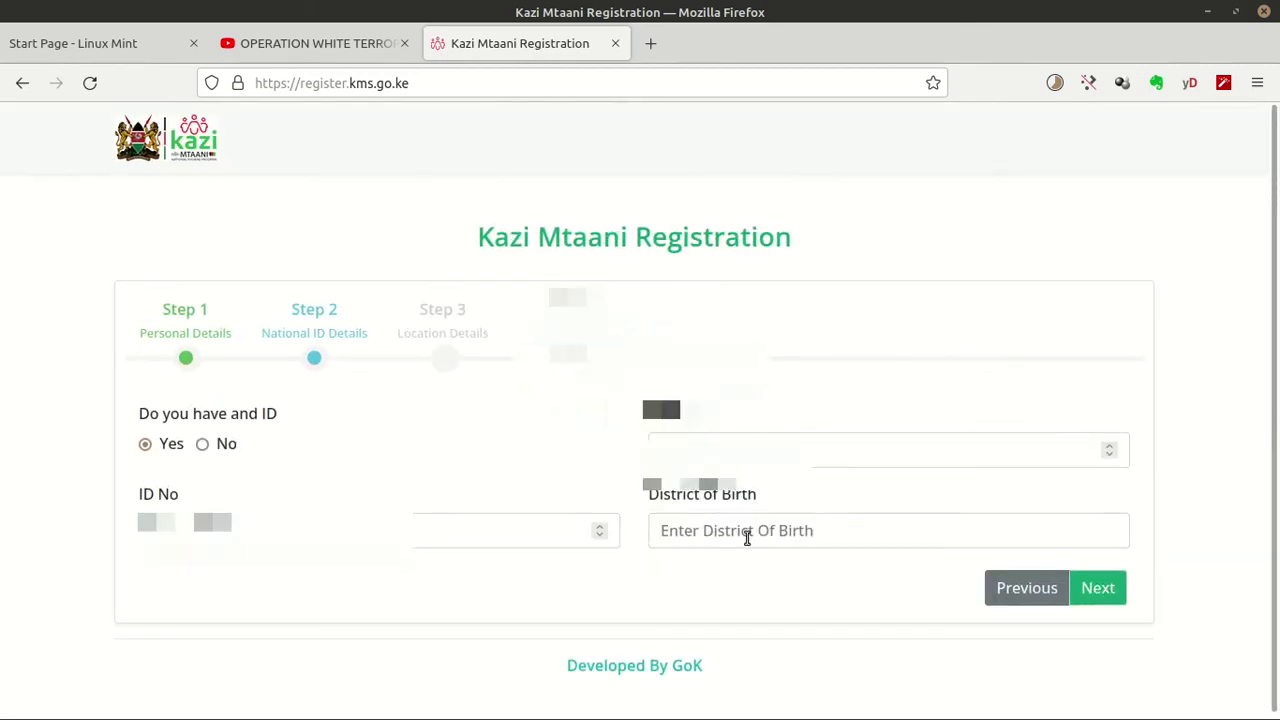
Correct the end of the ID number, set District of Birth to KIGUMO, and continue to Location Details
left_click(434, 543)
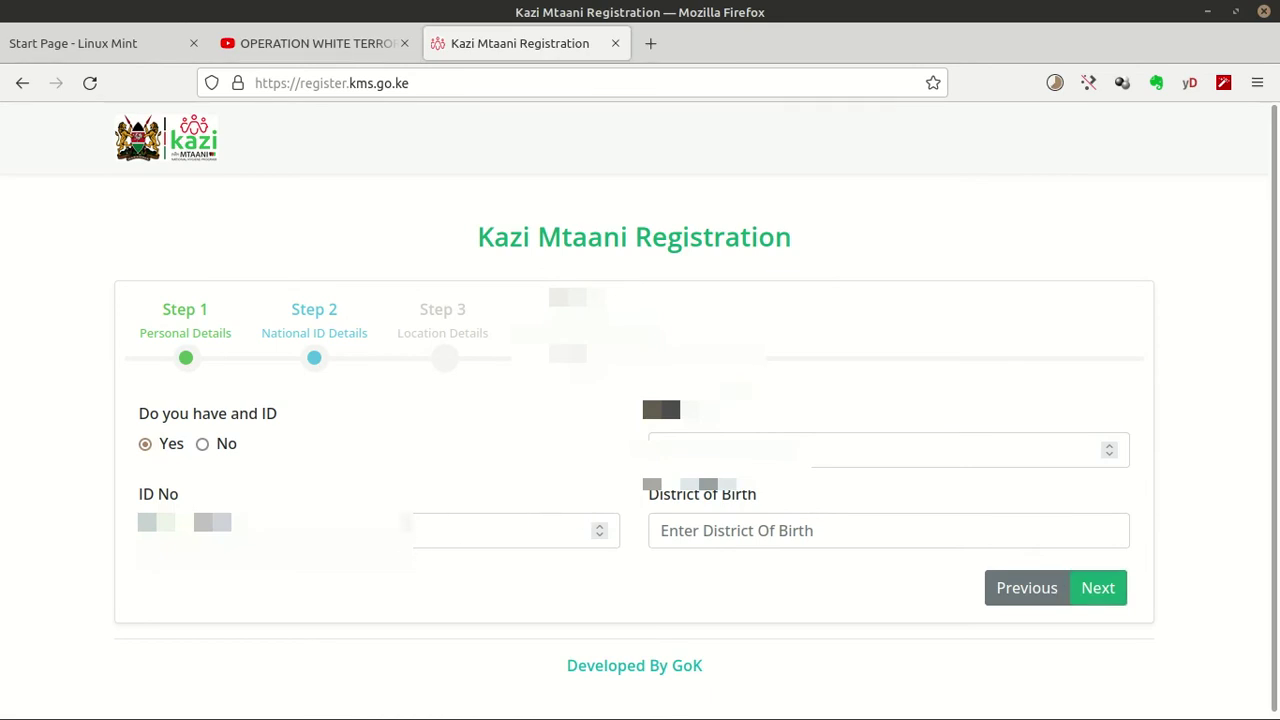
key("BackSpace")
key("BackSpace")
type("11")
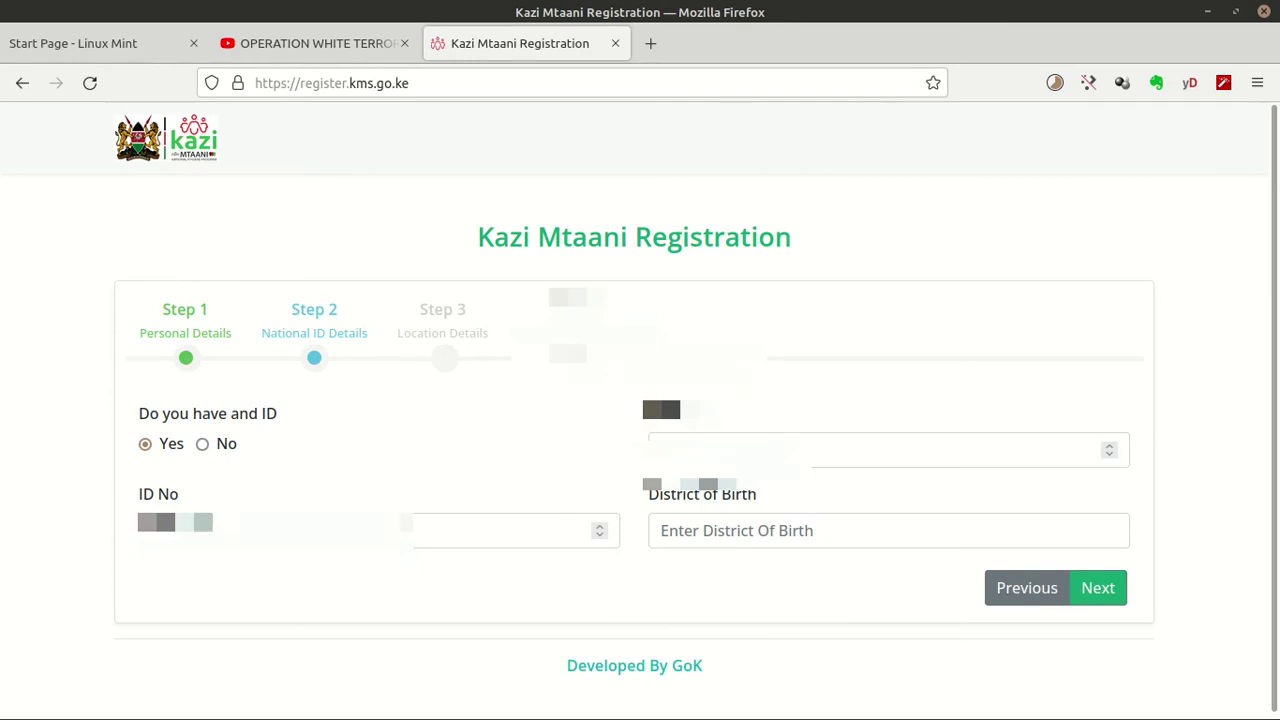
type("1")
left_click(760, 533)
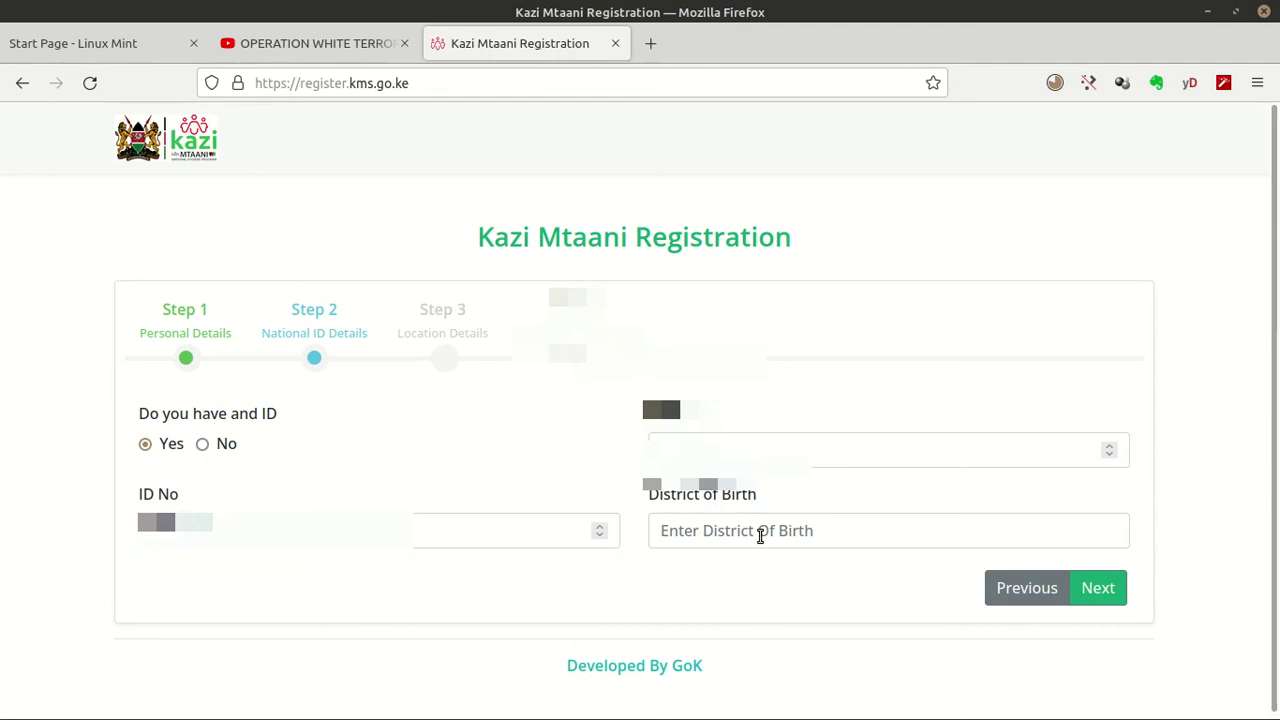
type("KIGUMO")
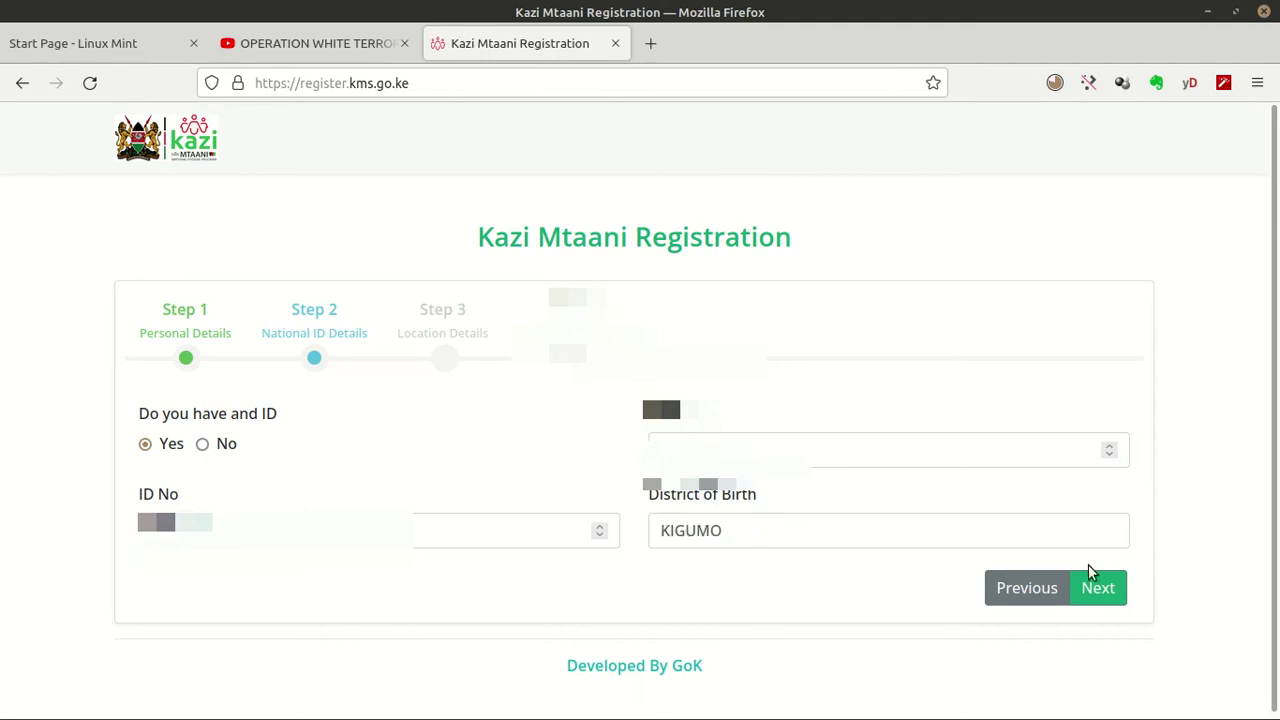
left_click(1105, 588)
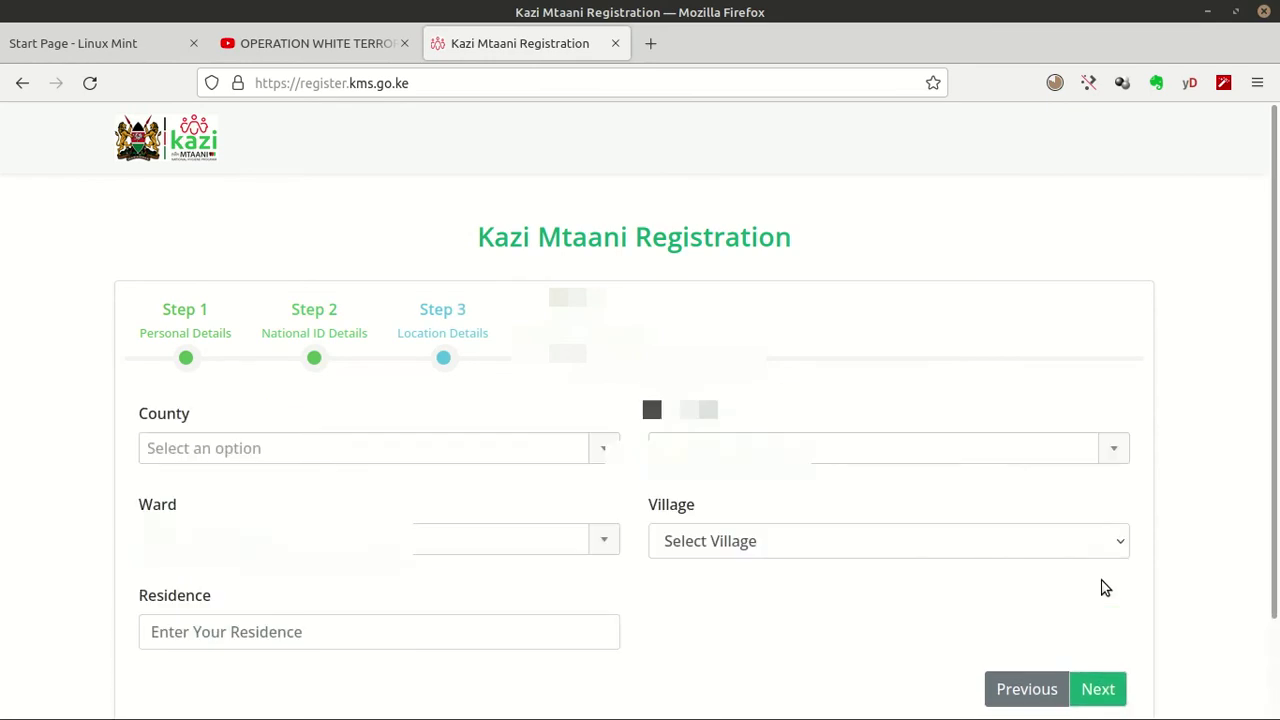
Set the County to Muranga and try searching the ward list
left_click(443, 449)
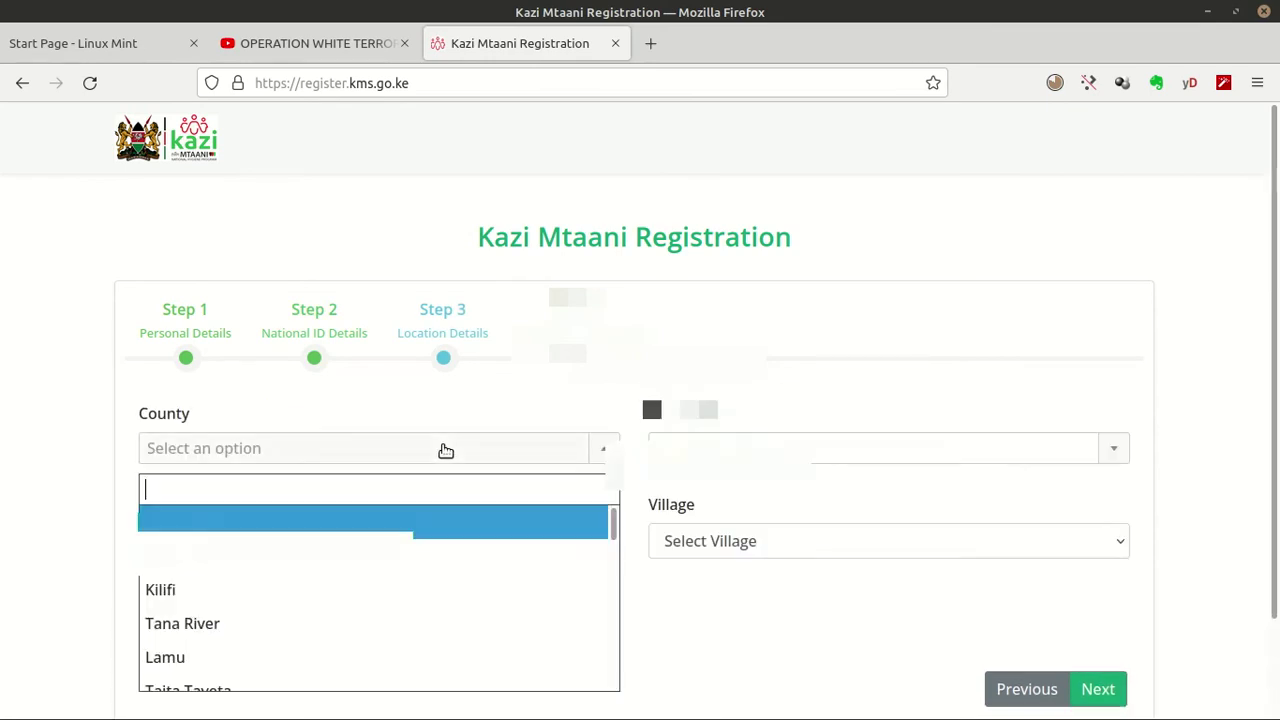
type("MU")
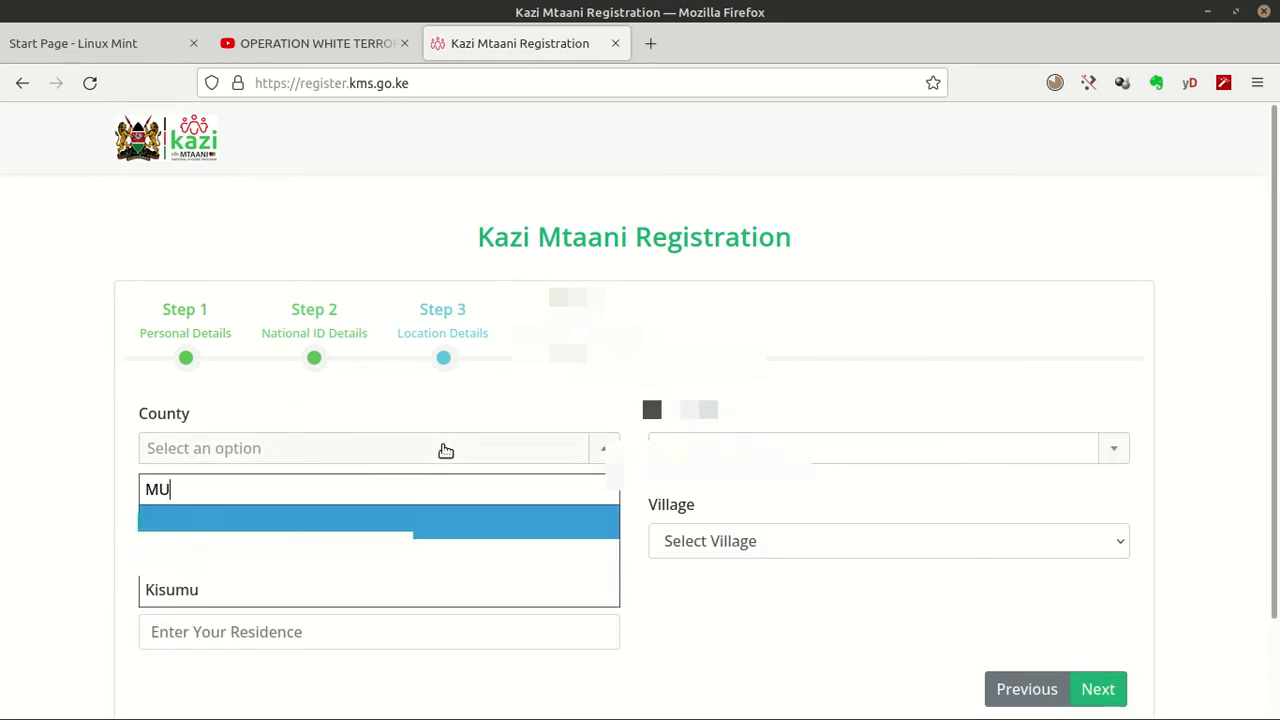
left_click(352, 521)
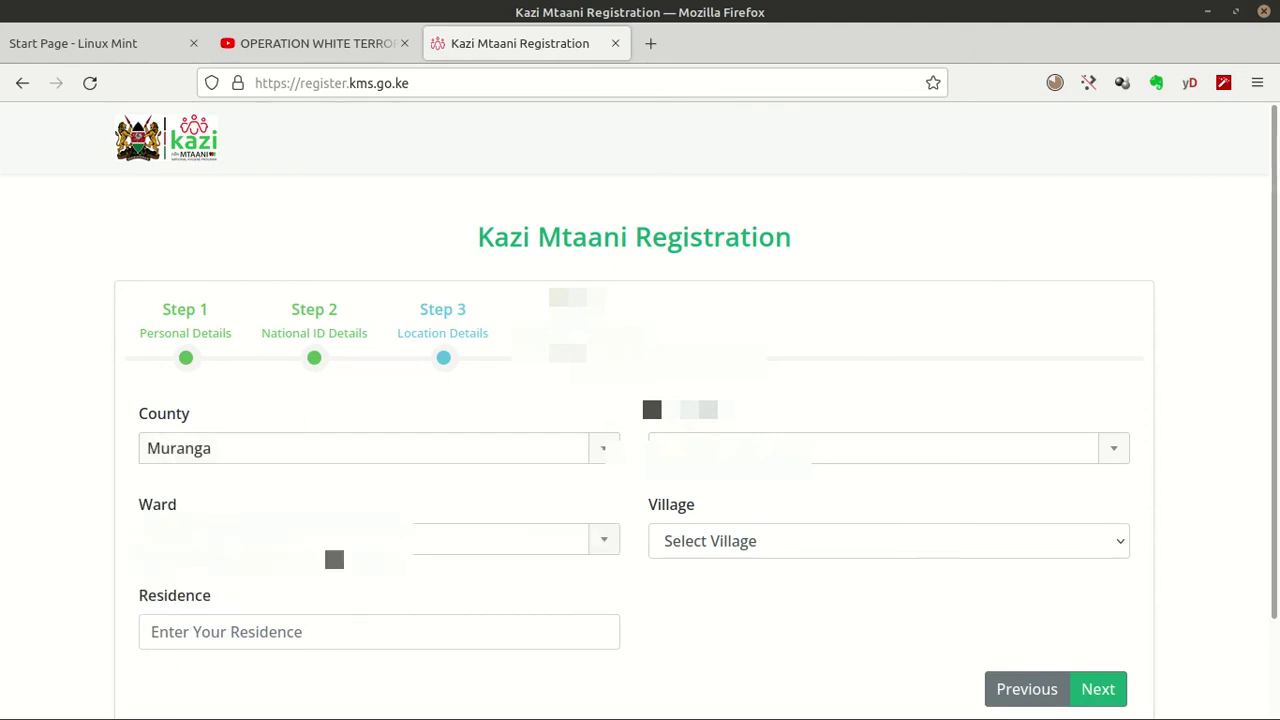
left_click(297, 540)
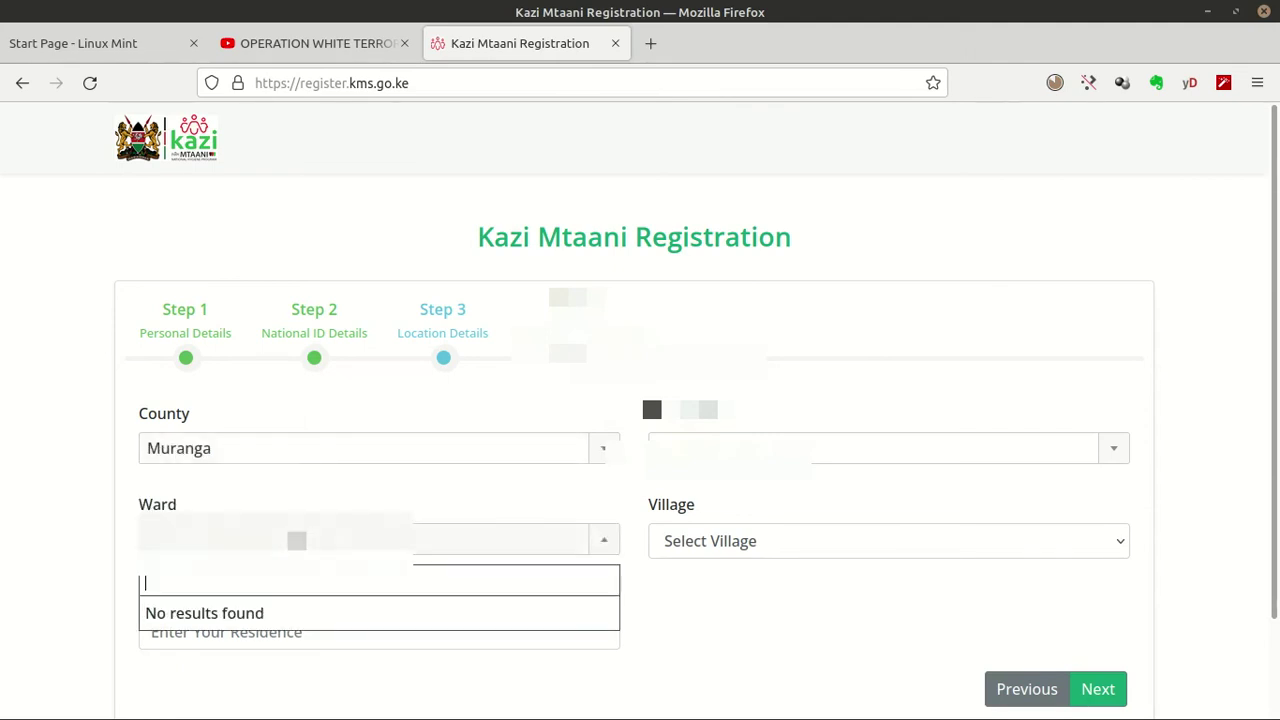
type("MU")
type("THU")
key("BackSpace")
type("ITHI")
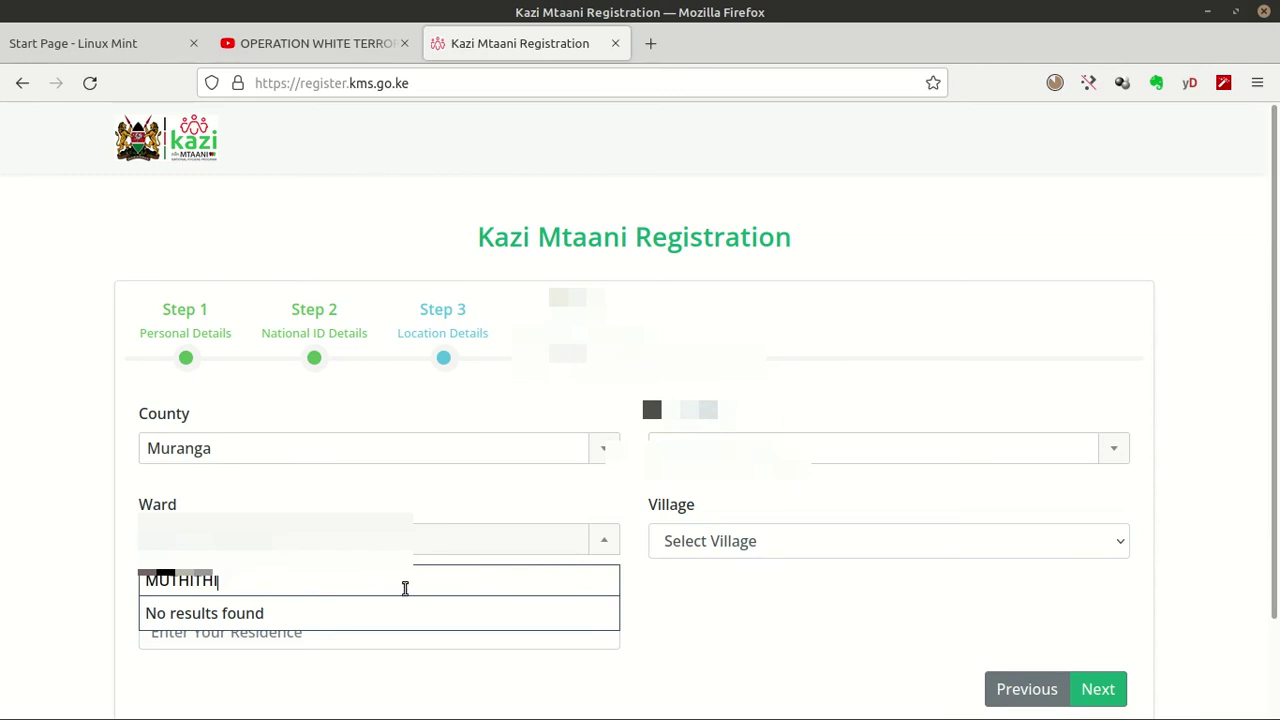
left_click(705, 627)
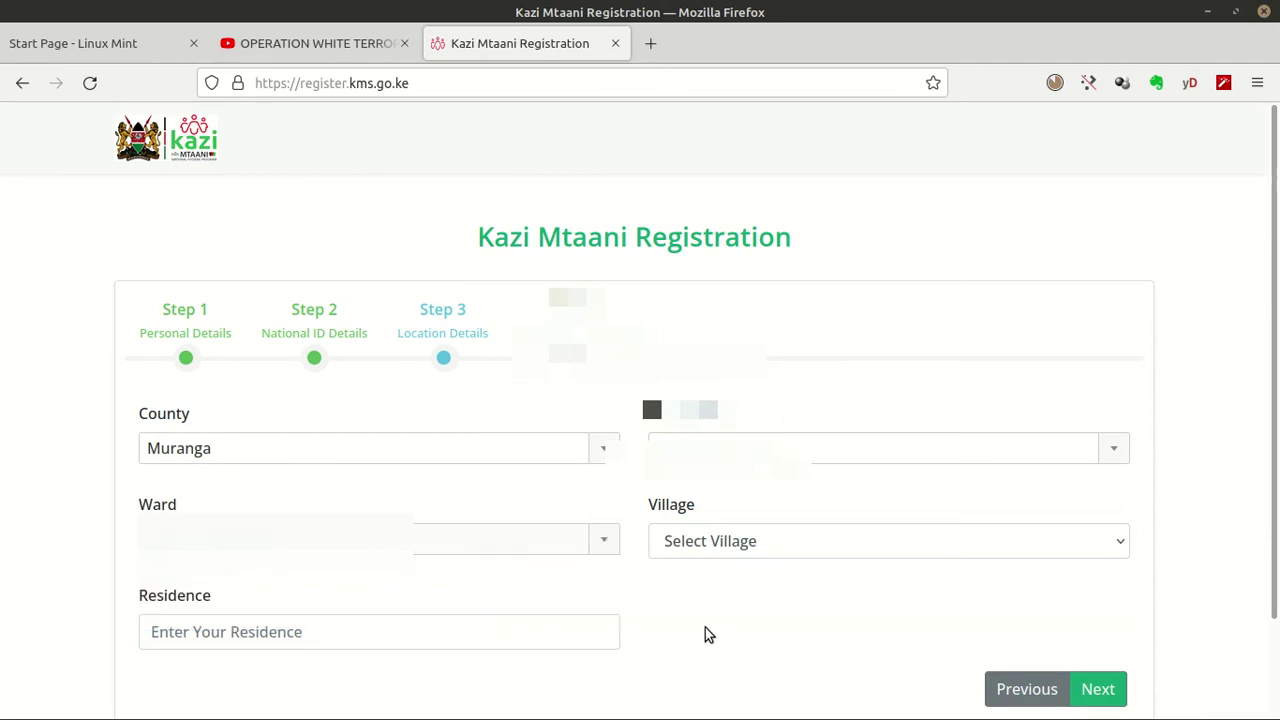
left_click(608, 540)
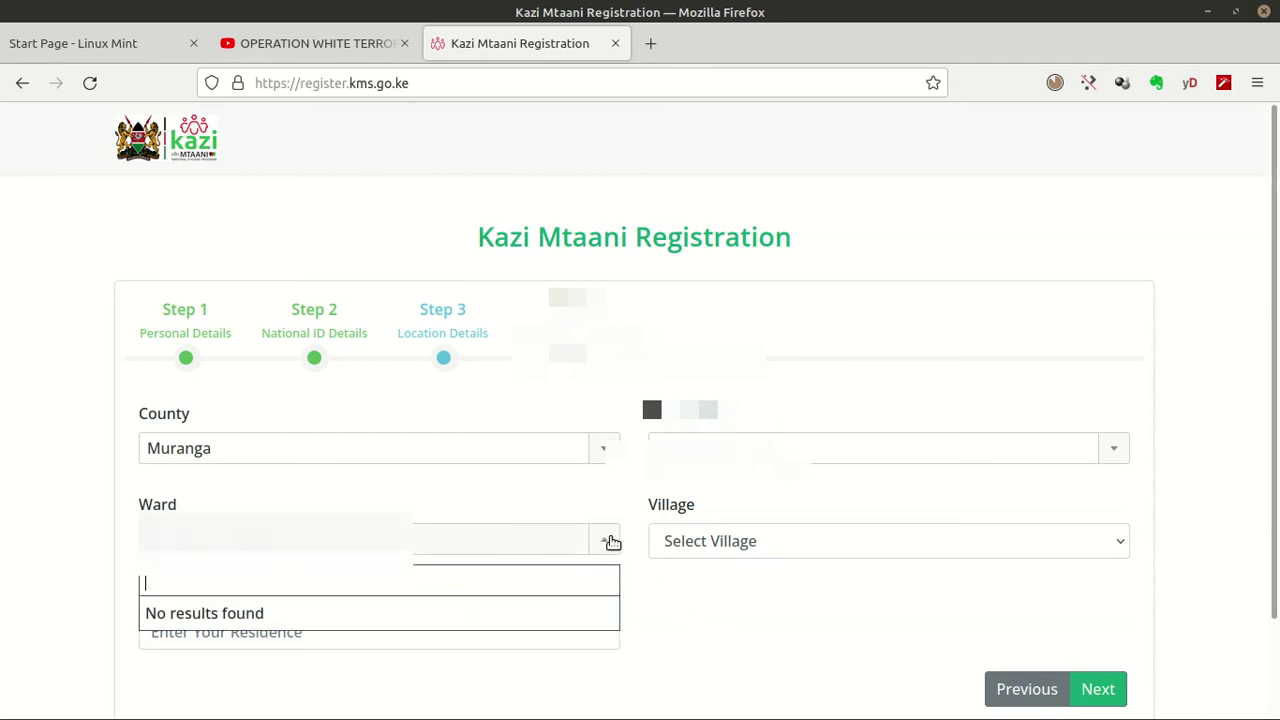
Pick a Murang'a sub-county, first Kigumo, then Kangema
left_click(760, 627)
left_click(867, 441)
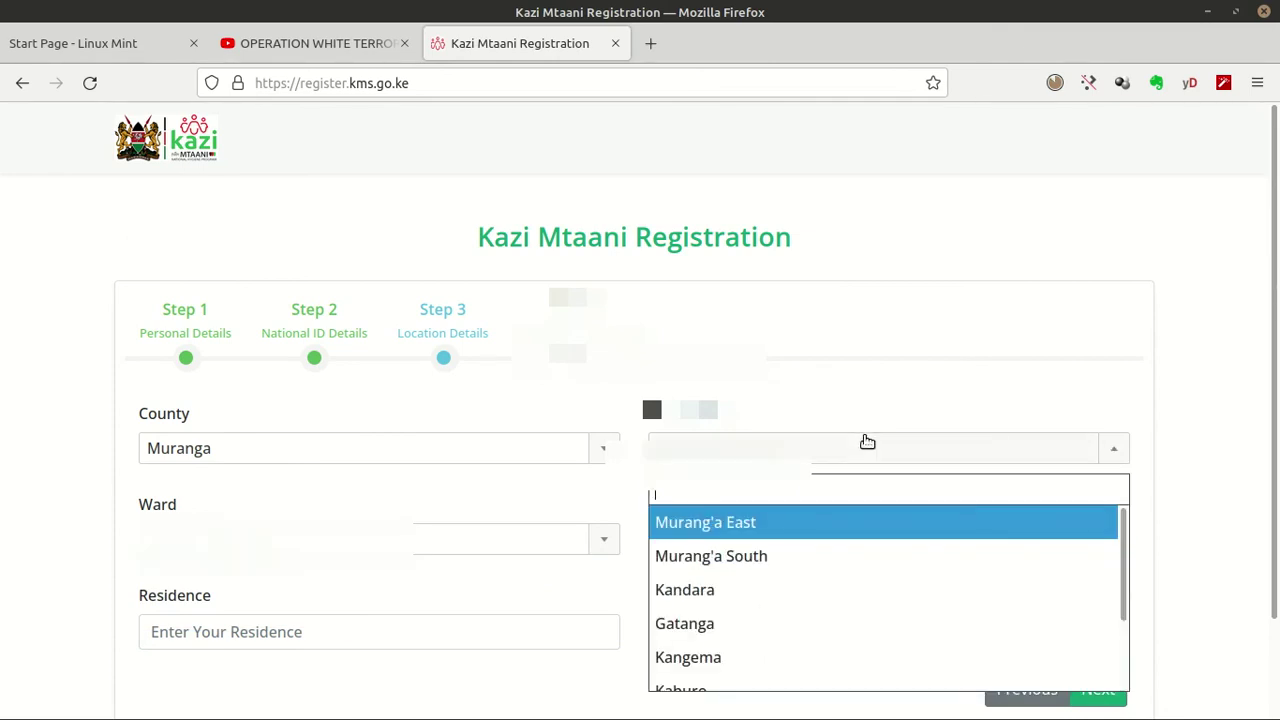
type("Ki")
left_click(810, 522)
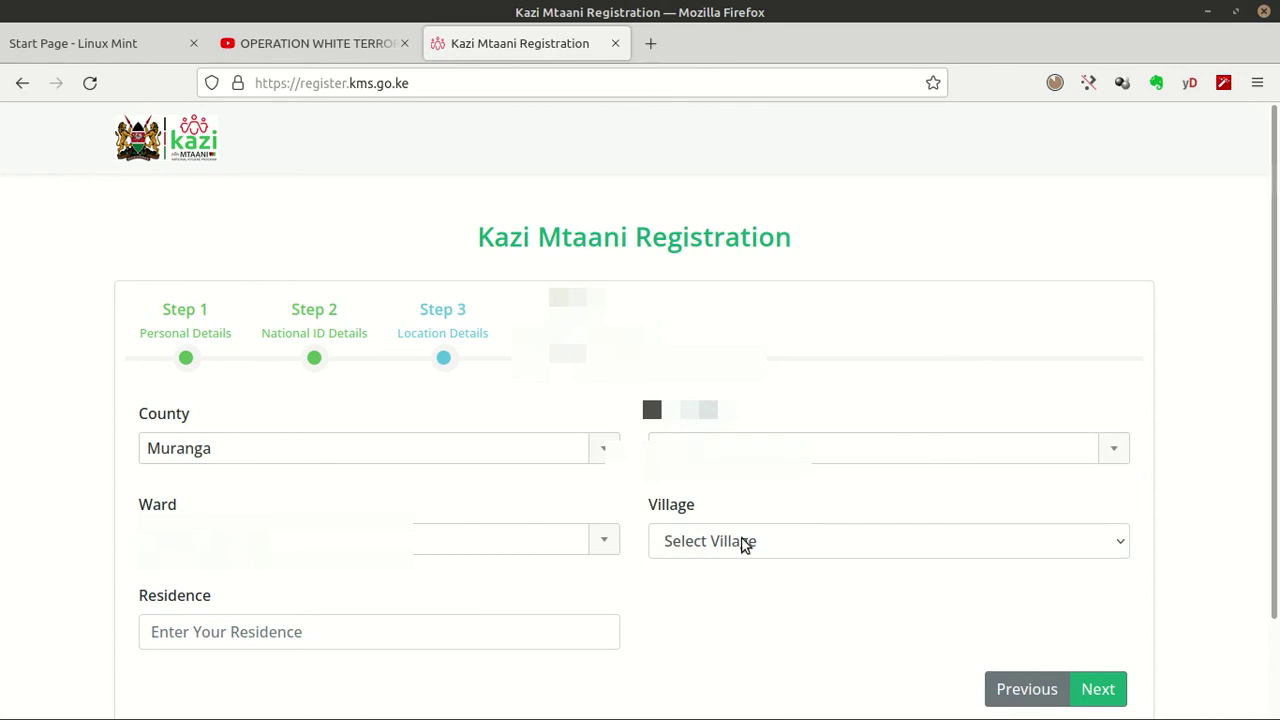
left_click(583, 541)
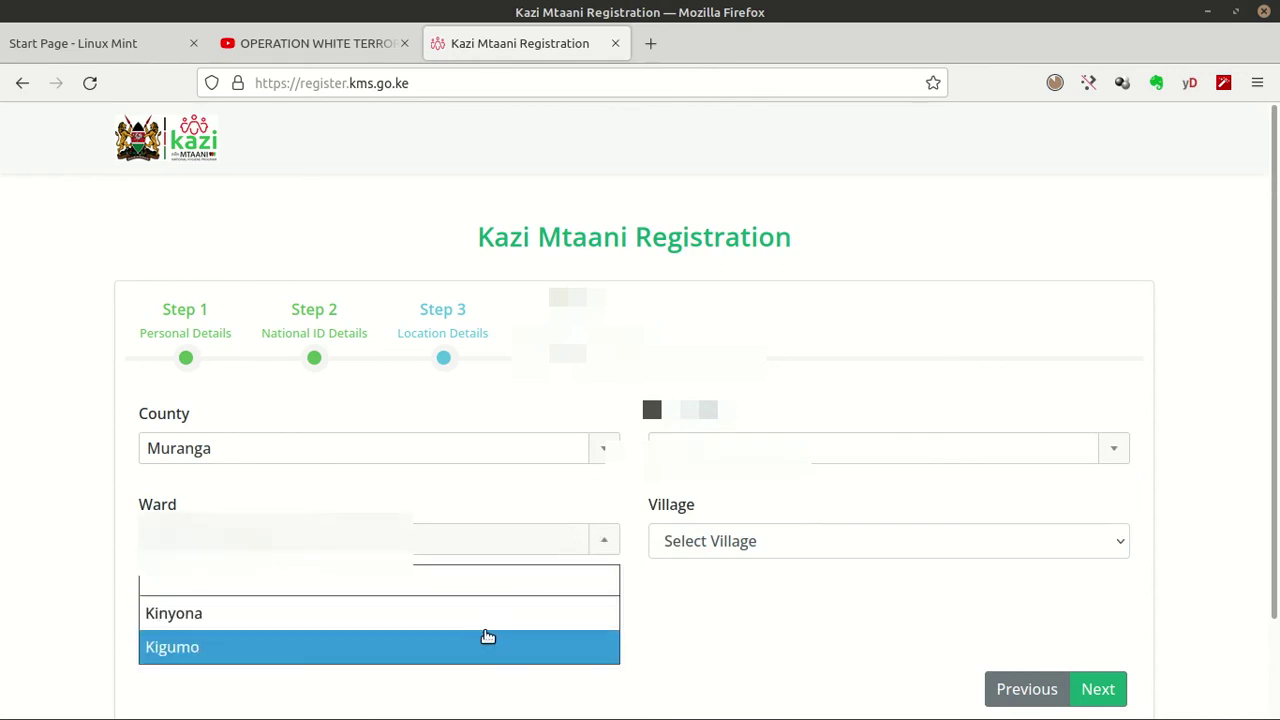
type("M")
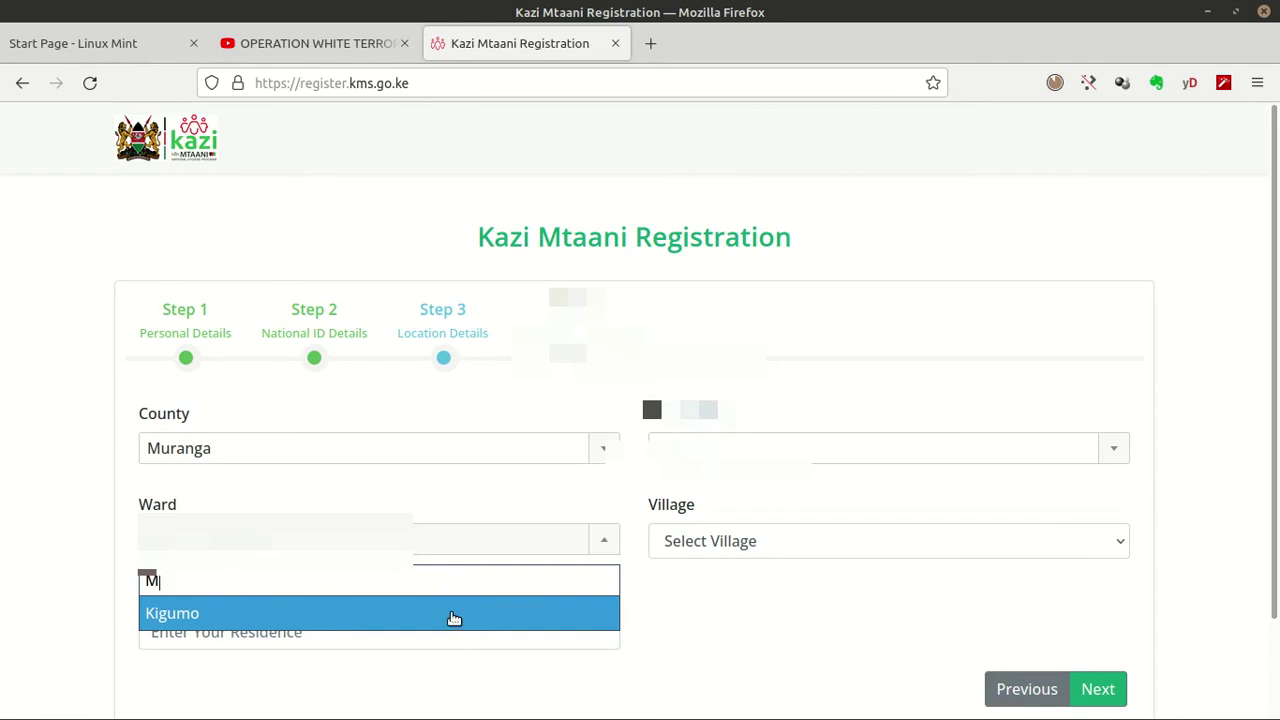
left_click(730, 640)
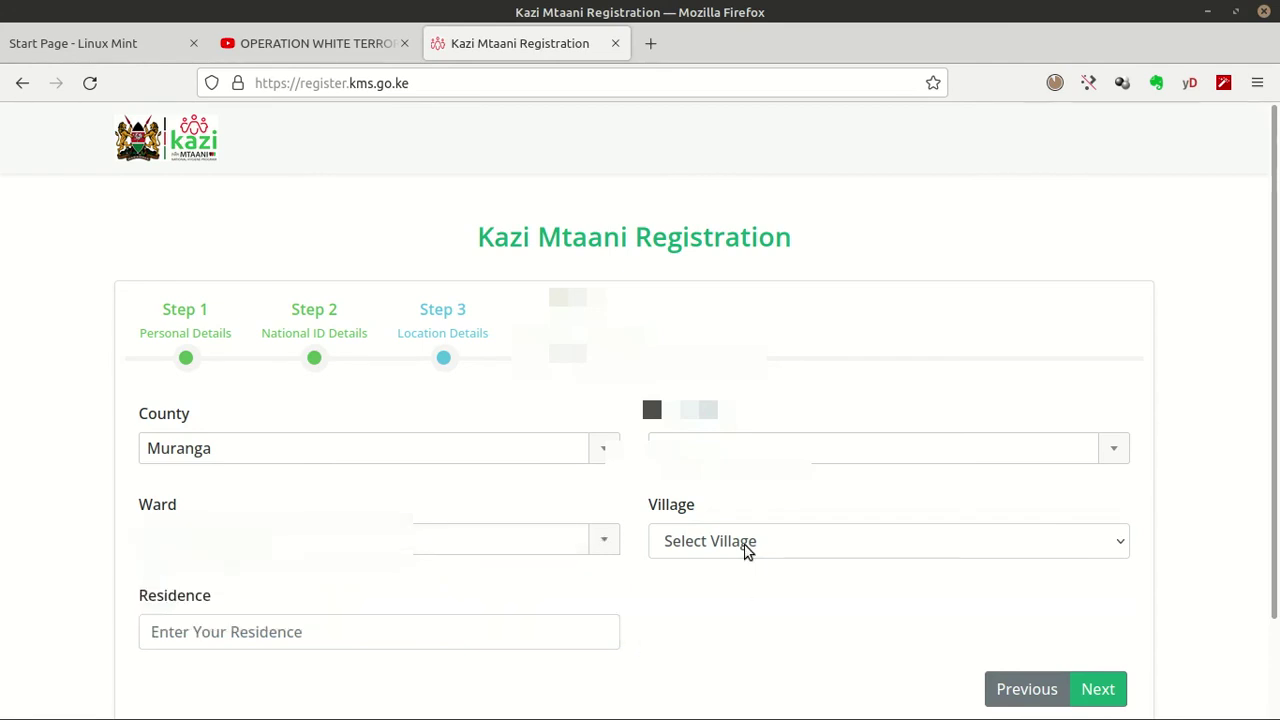
left_click(764, 450)
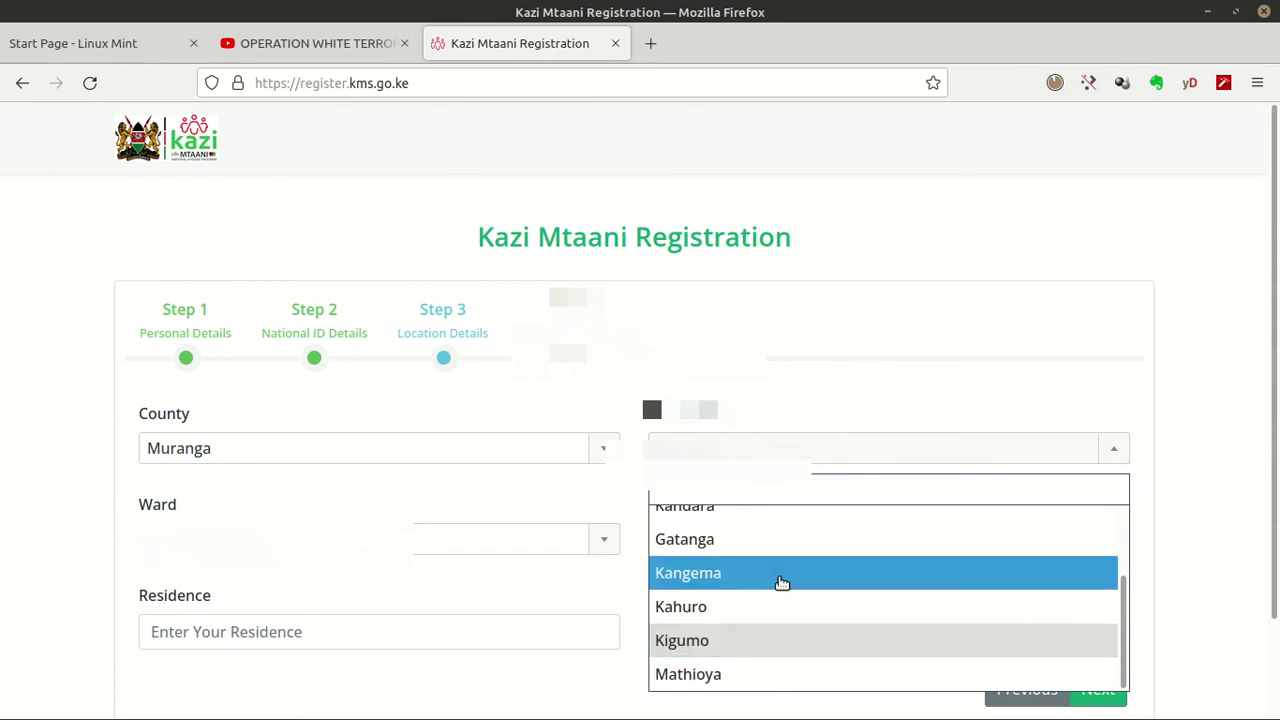
scroll(783, 583, "up", 2)
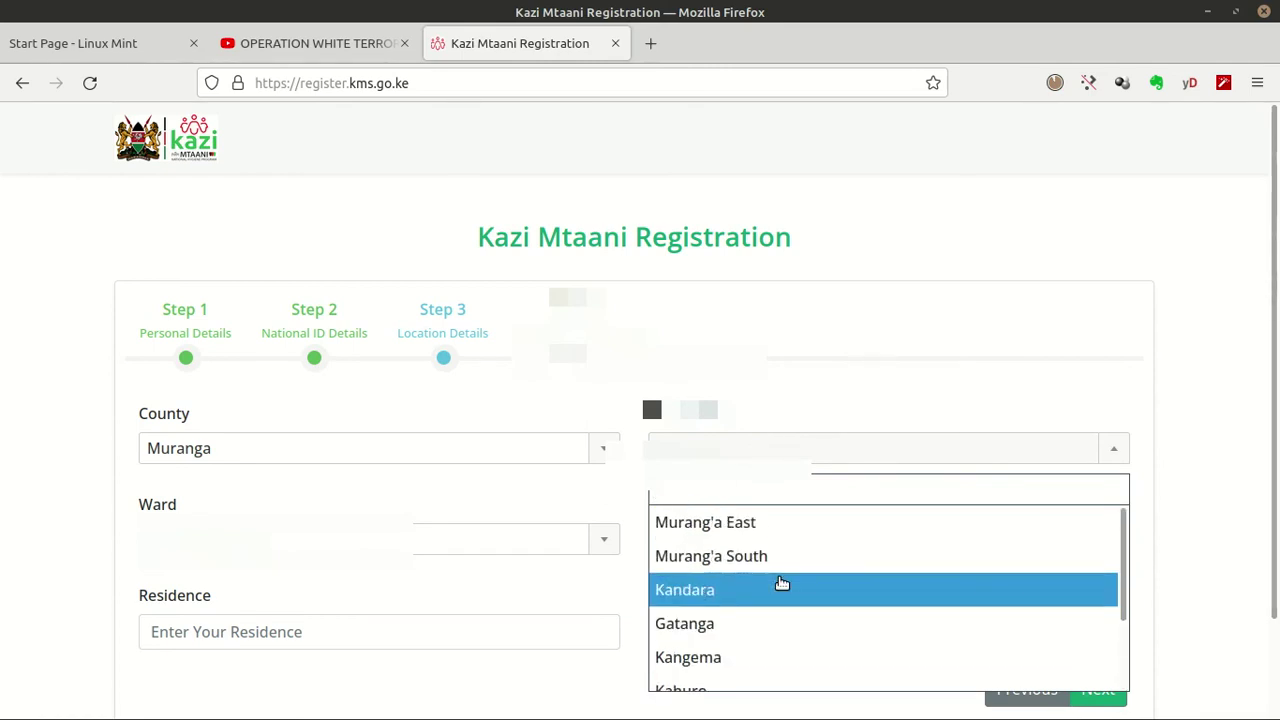
scroll(782, 583, "down", 2)
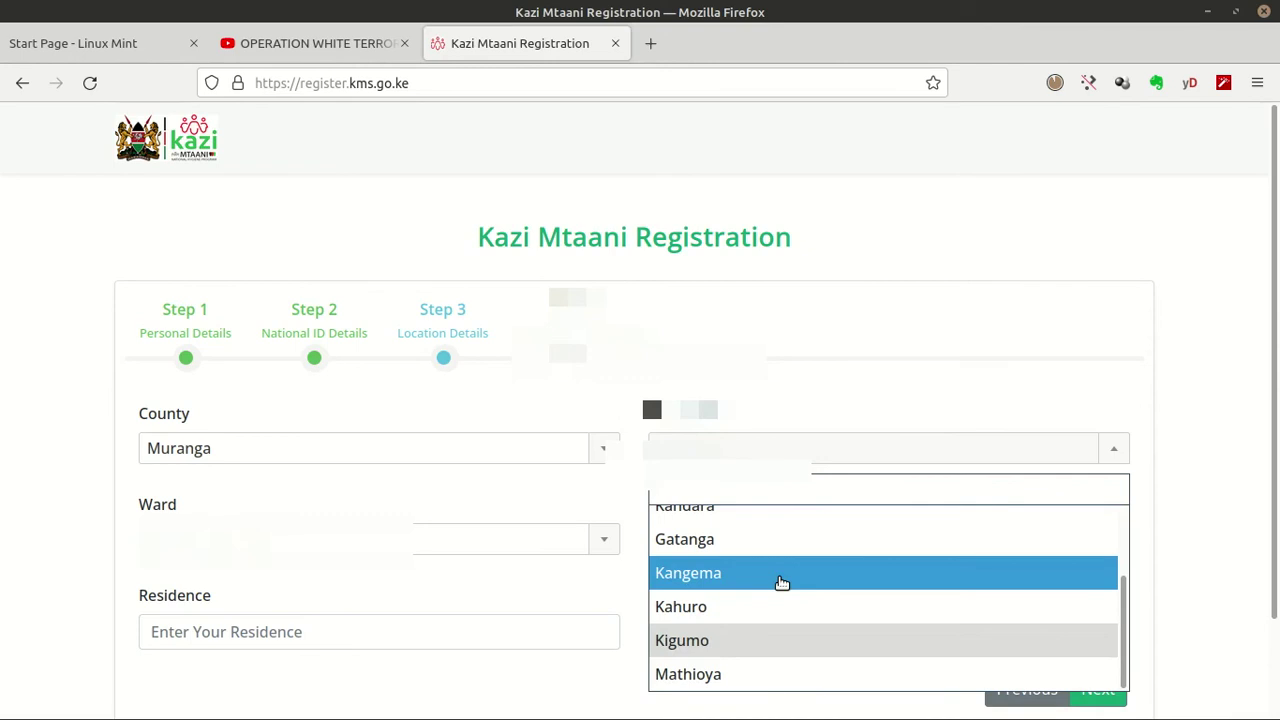
left_click(782, 573)
left_click(474, 539)
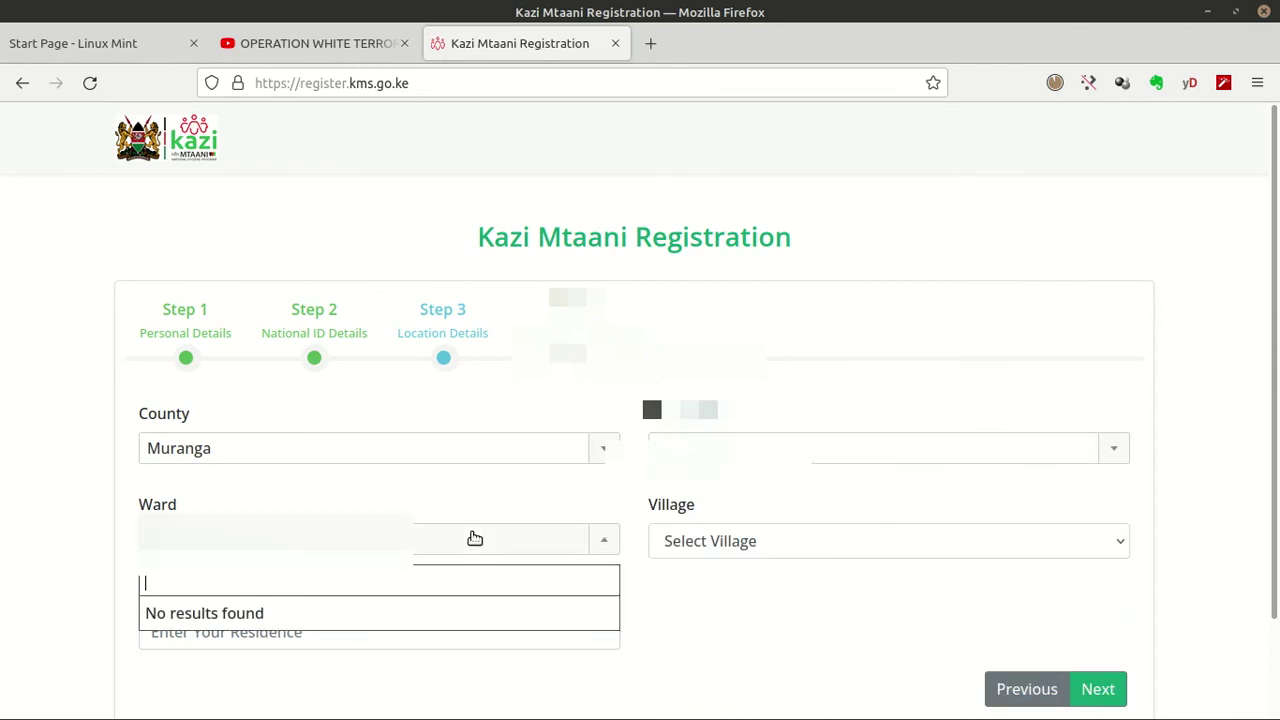
left_click(826, 464)
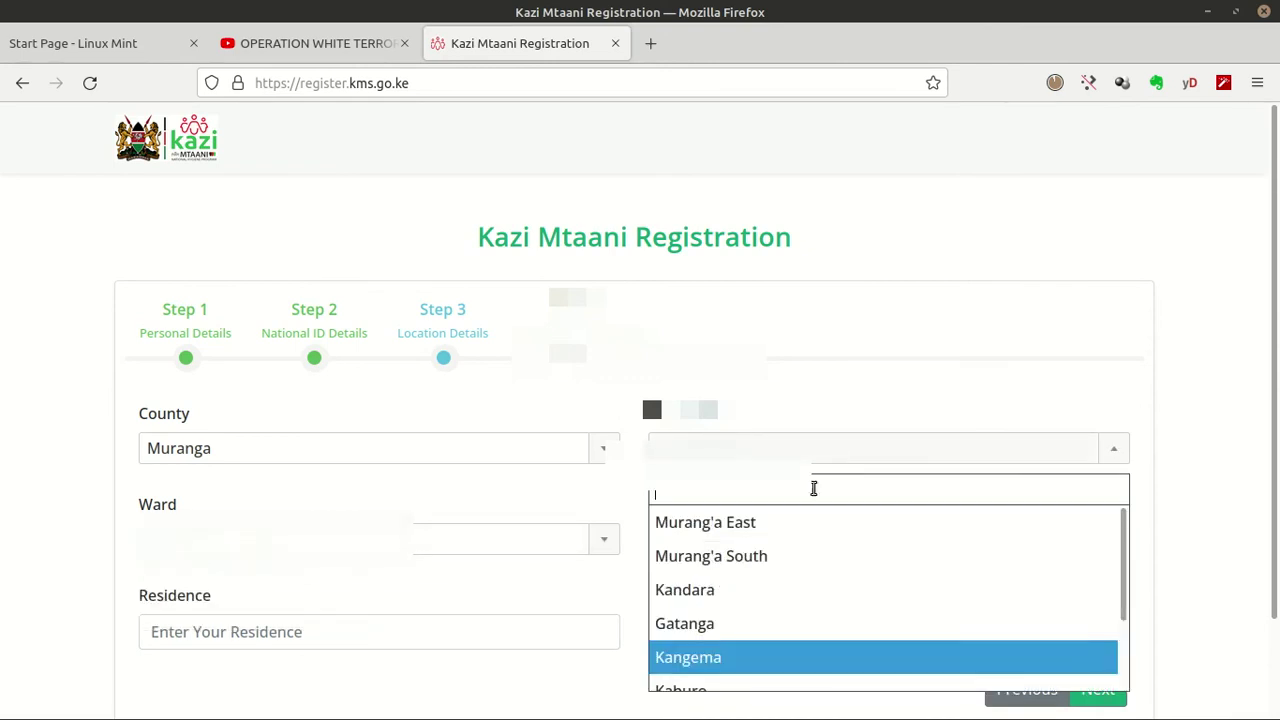
scroll(773, 612, "down", 2)
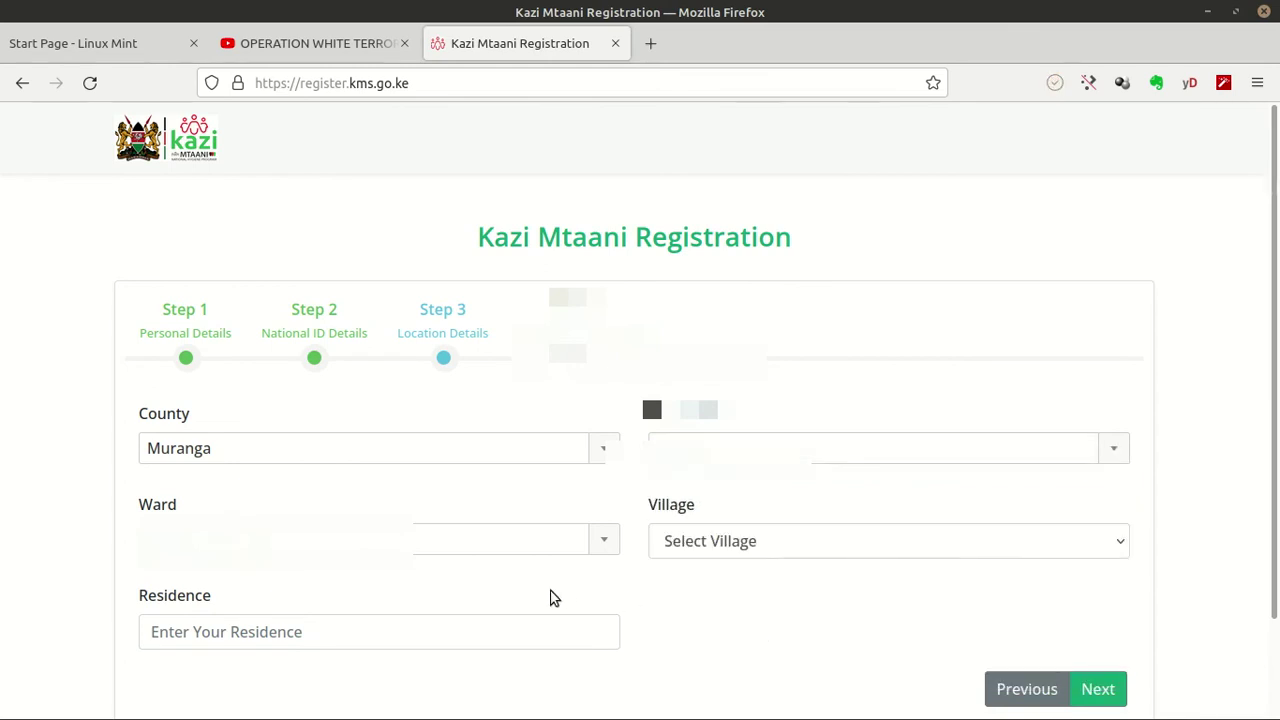
Set the ward to Kigumo
left_click(532, 553)
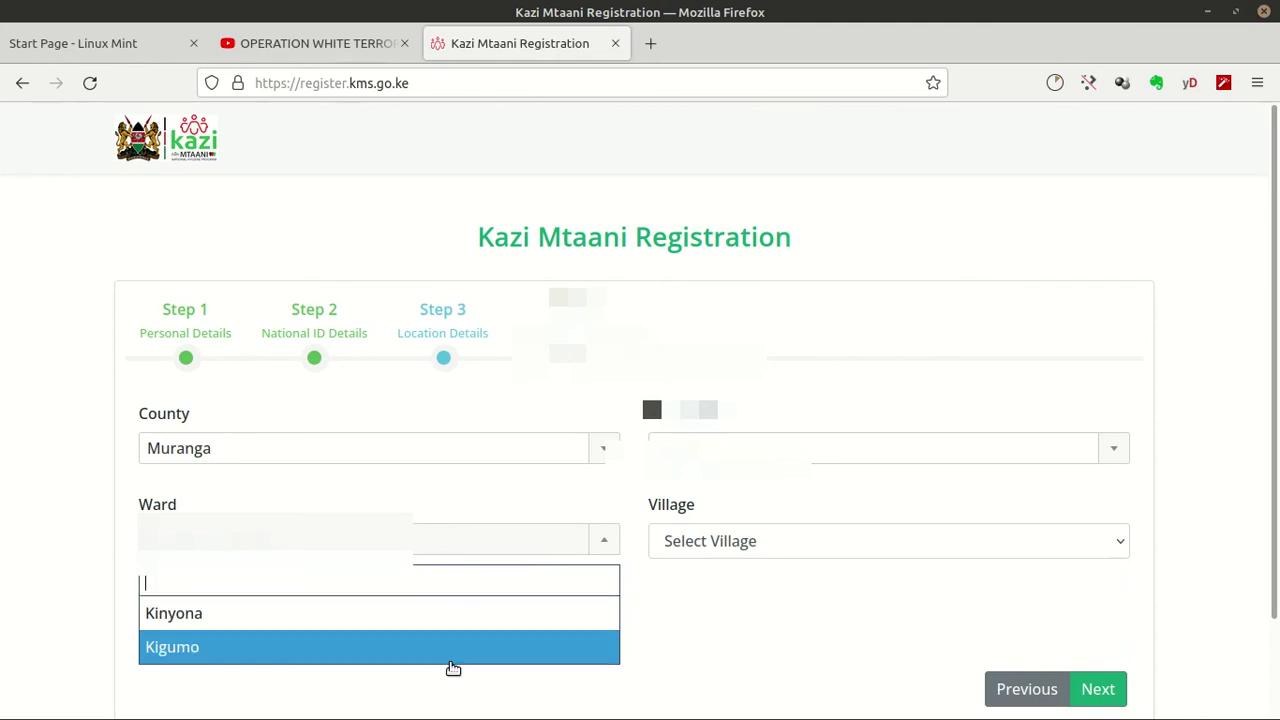
type("MU")
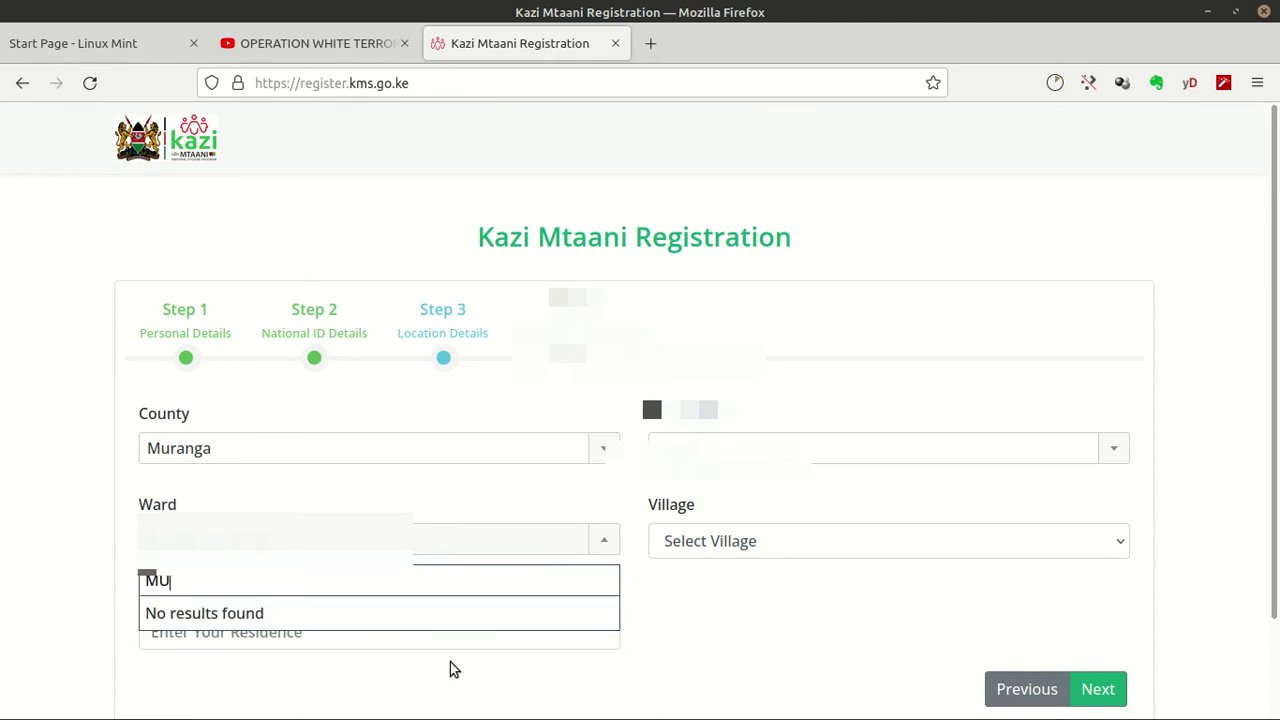
key("BackSpace")
key("BackSpace")
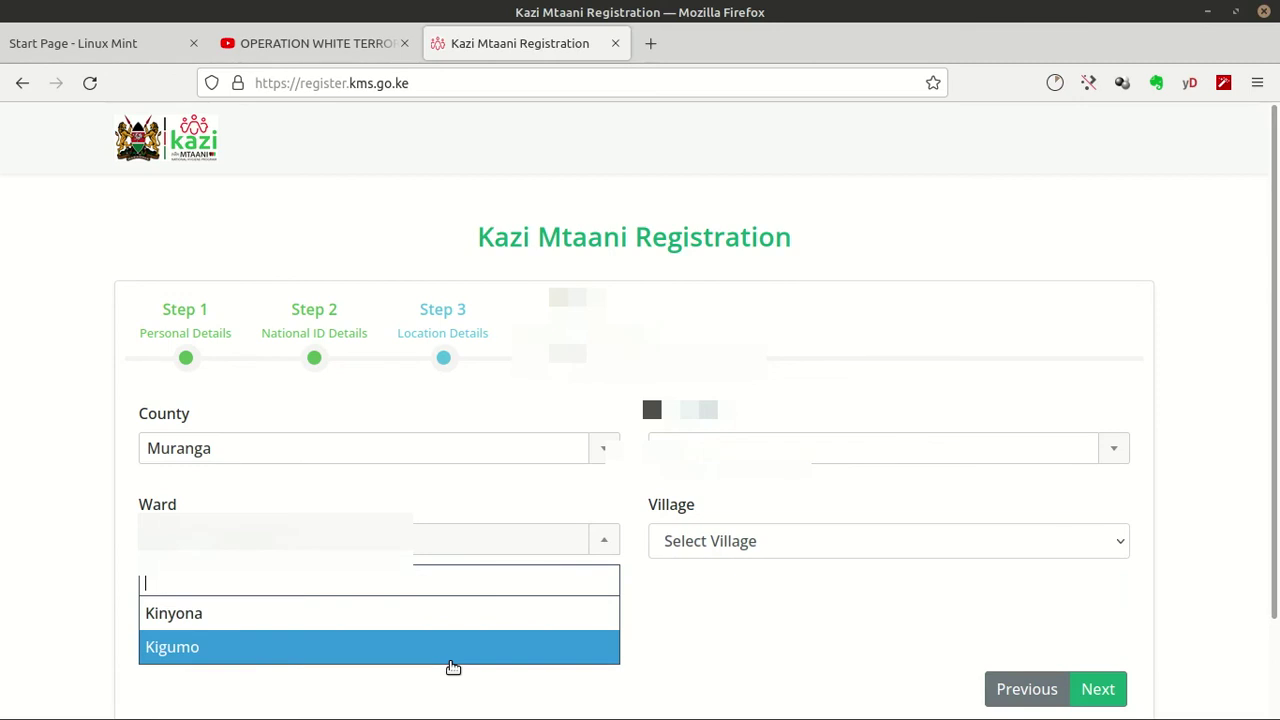
left_click(344, 645)
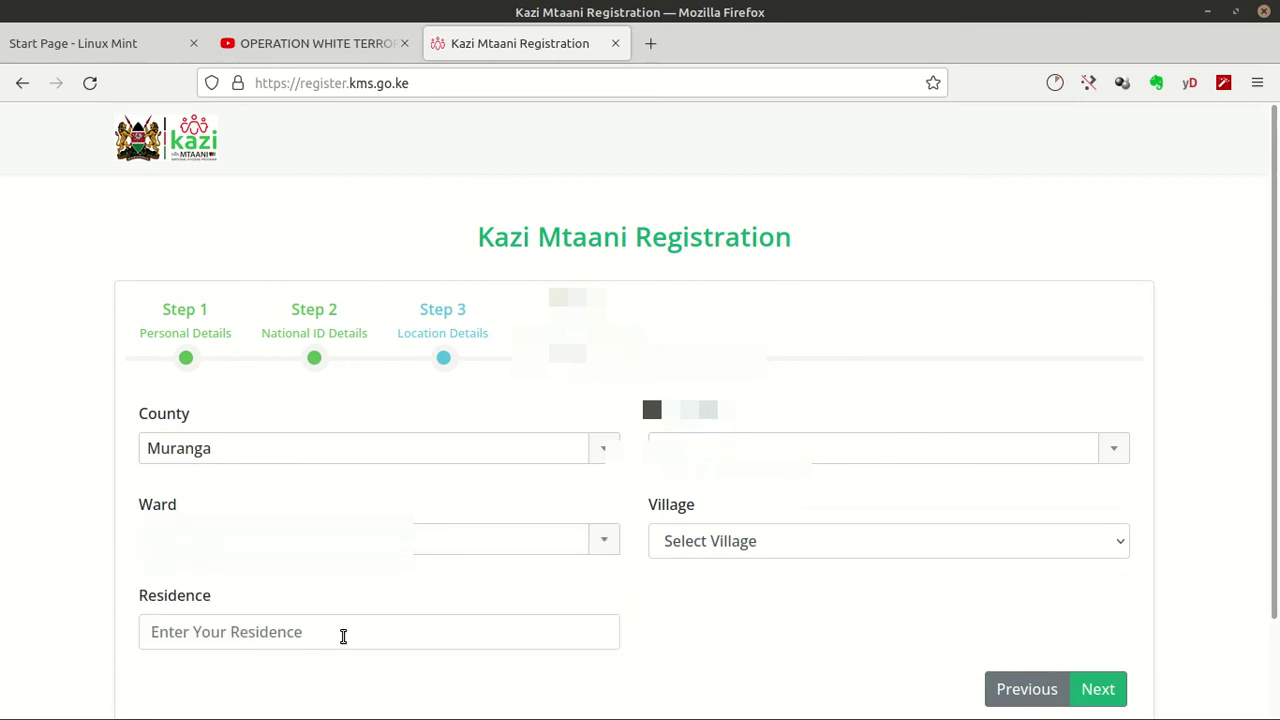
Choose Kahumbu as the village and enter the residence
left_click(753, 550)
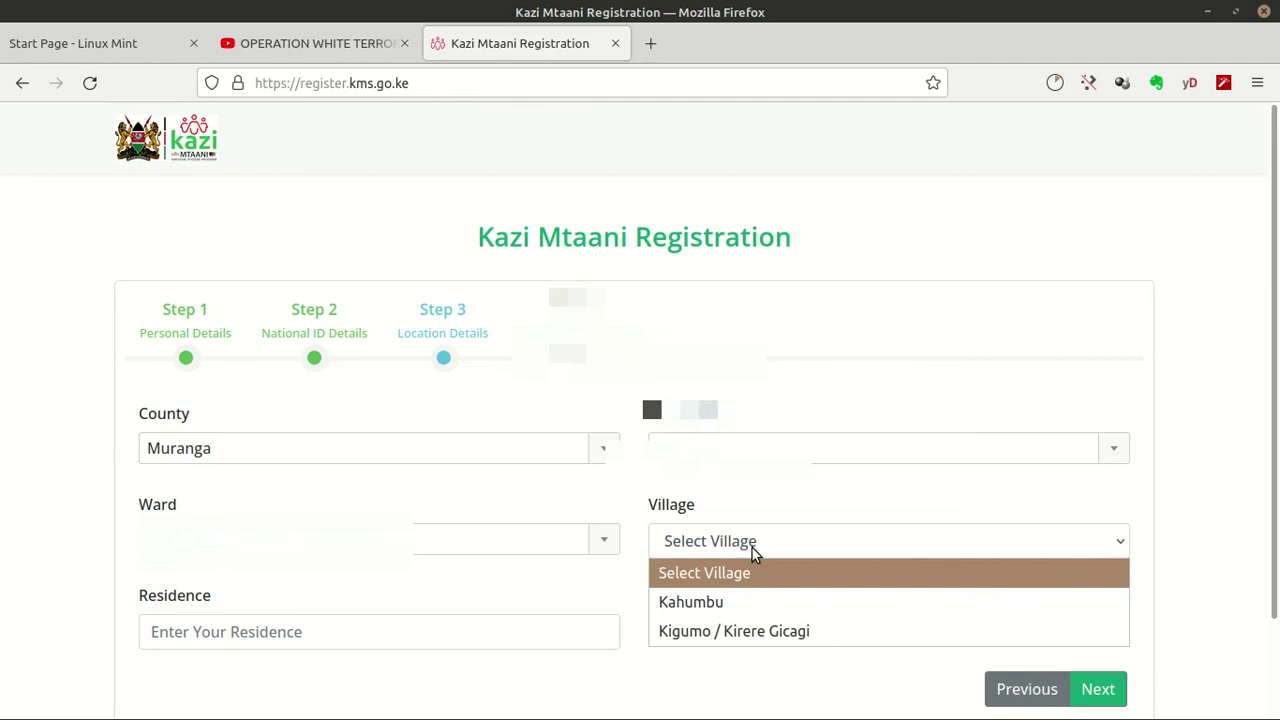
left_click(751, 660)
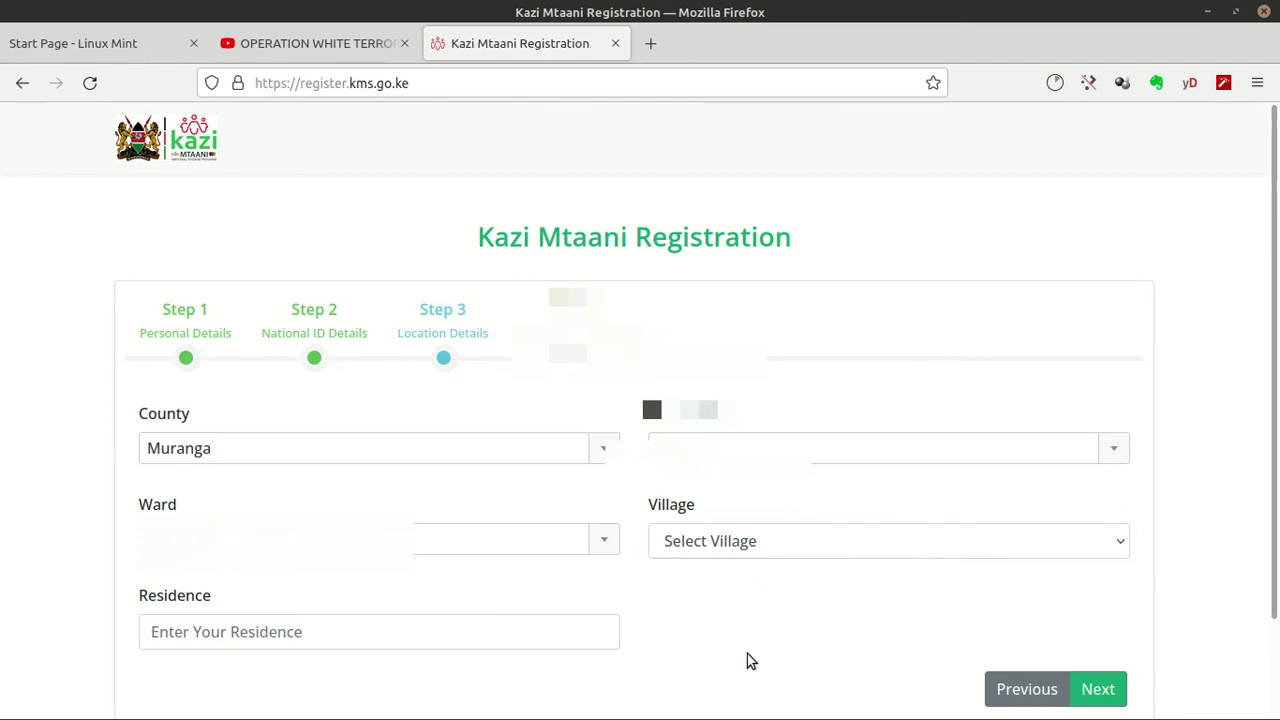
scroll(751, 660, "down", 2)
left_click(861, 440)
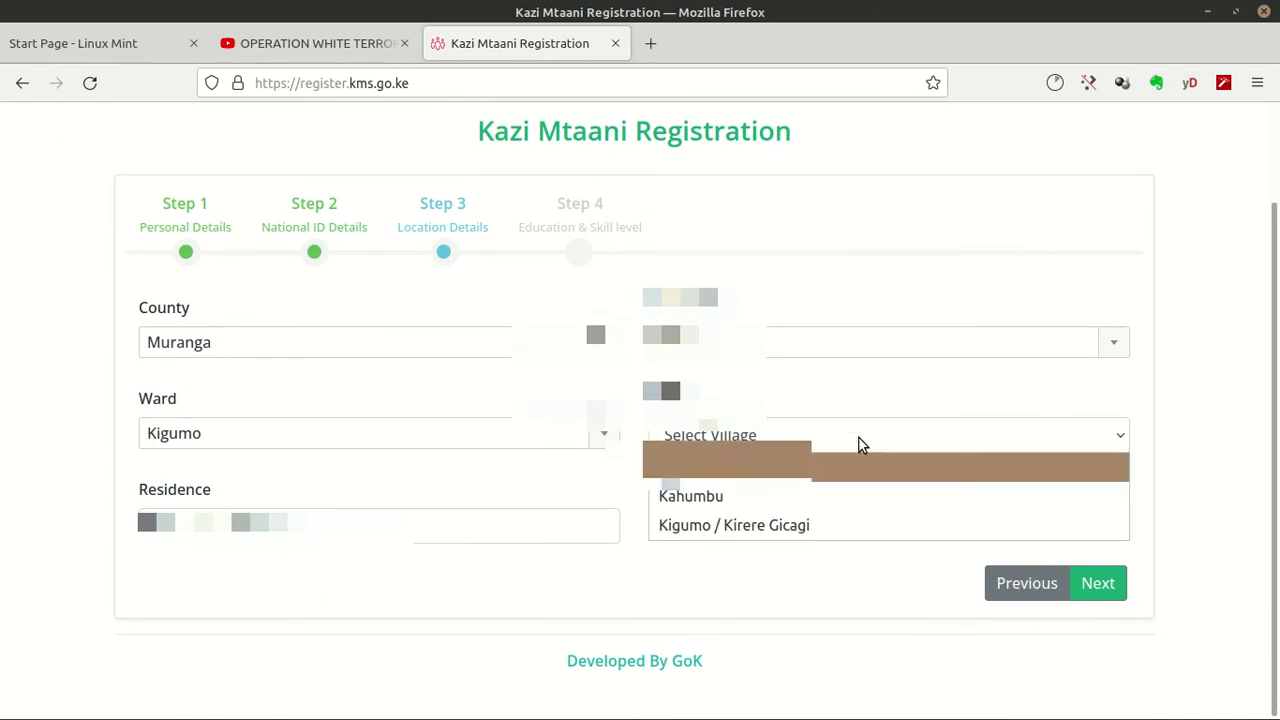
left_click(767, 500)
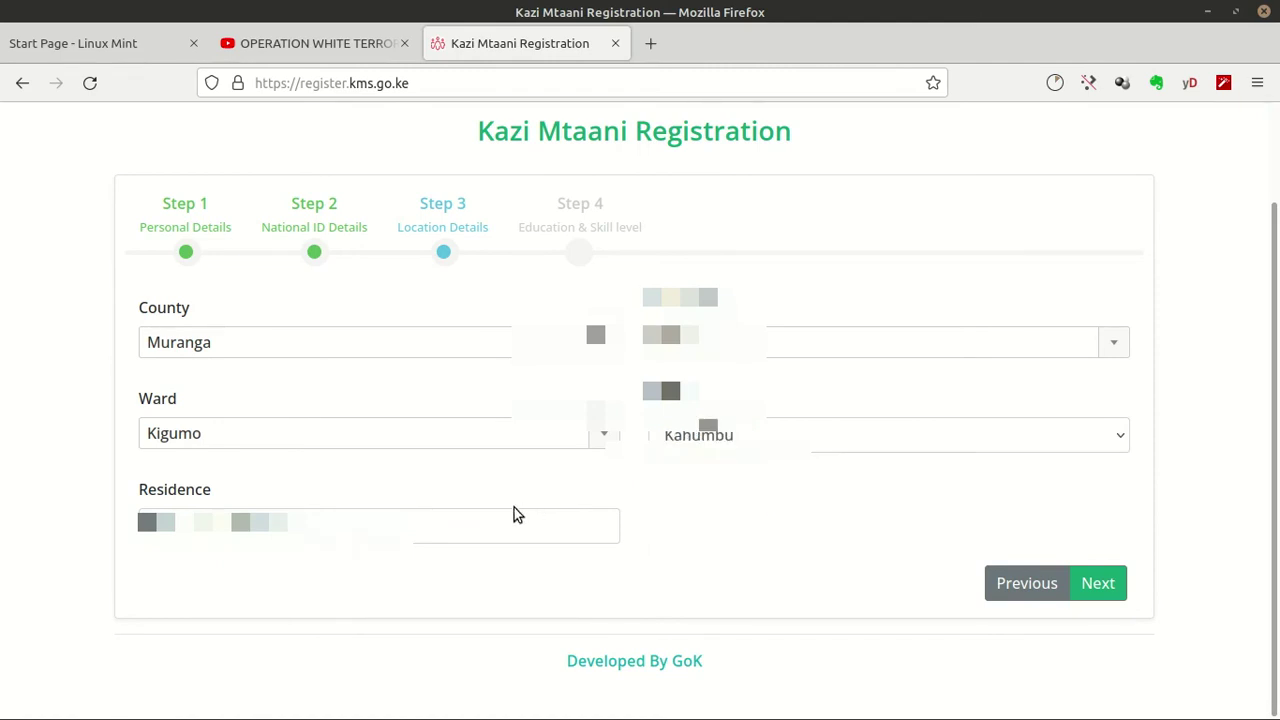
type("K")
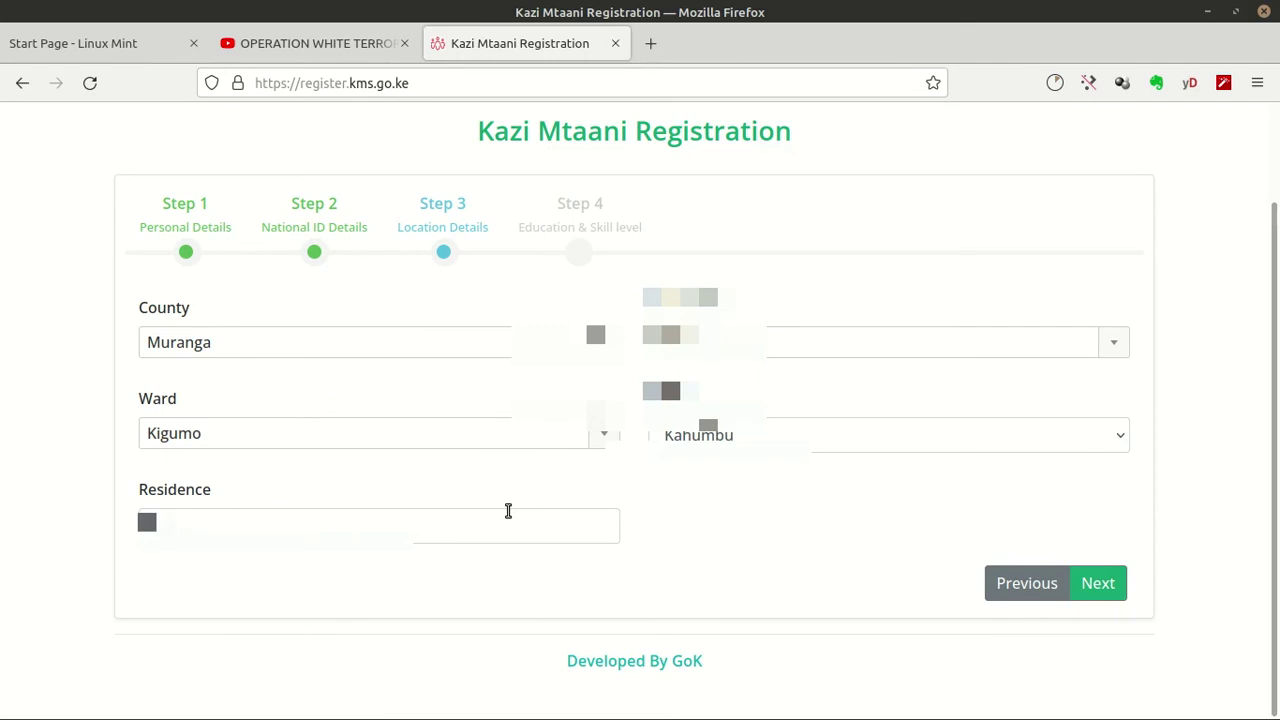
type("humb")
type("bu")
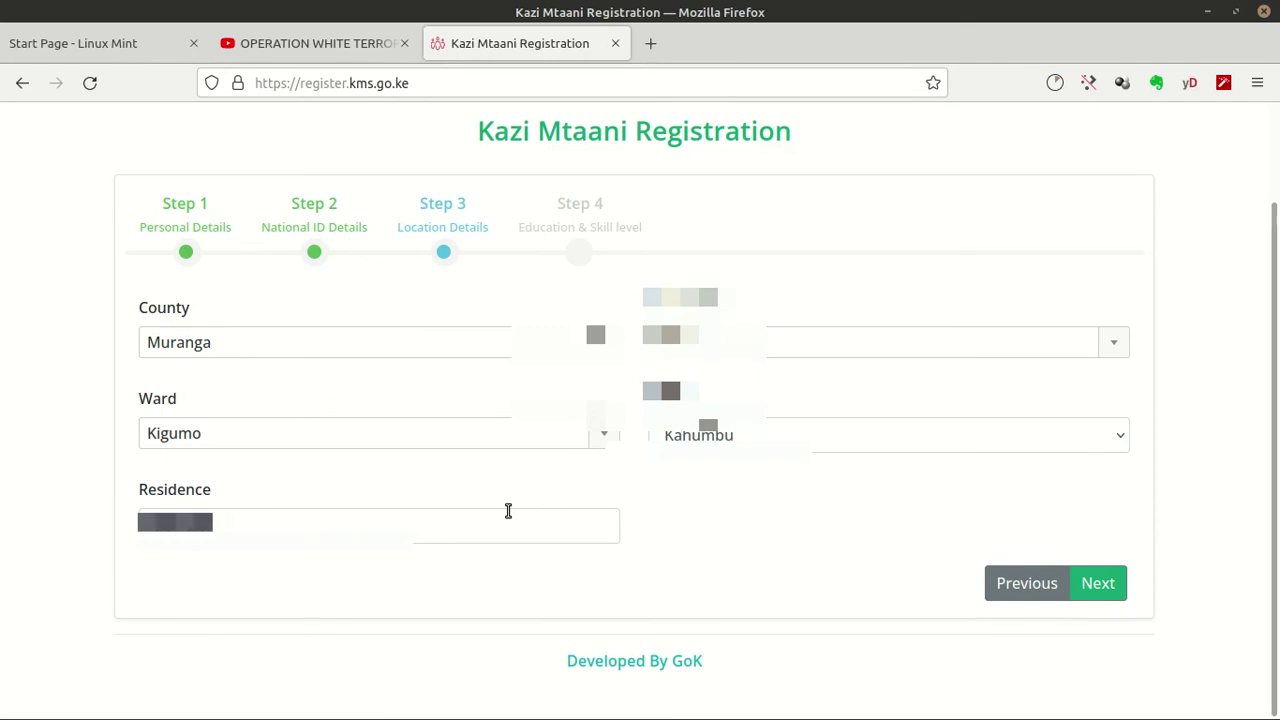
Move to the education step and set Level of education to Secondary
left_click(1081, 586)
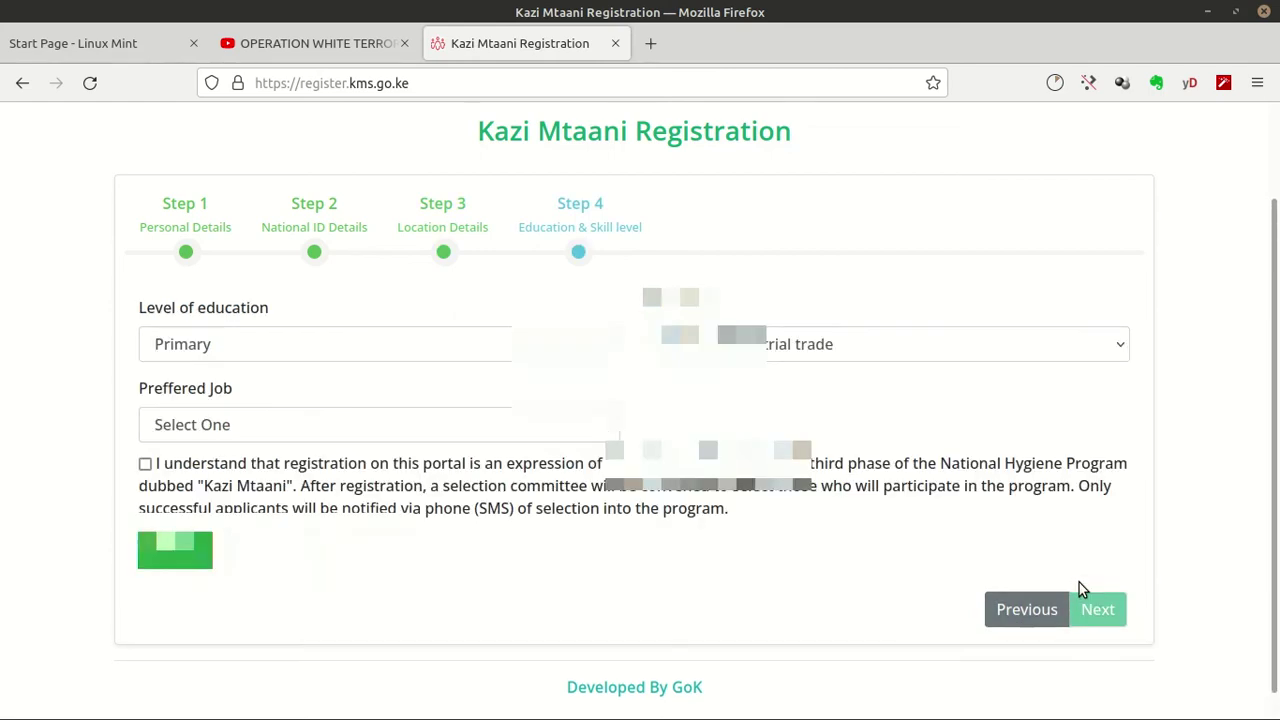
scroll(857, 477, "up", 1)
scroll(810, 485, "up", 1)
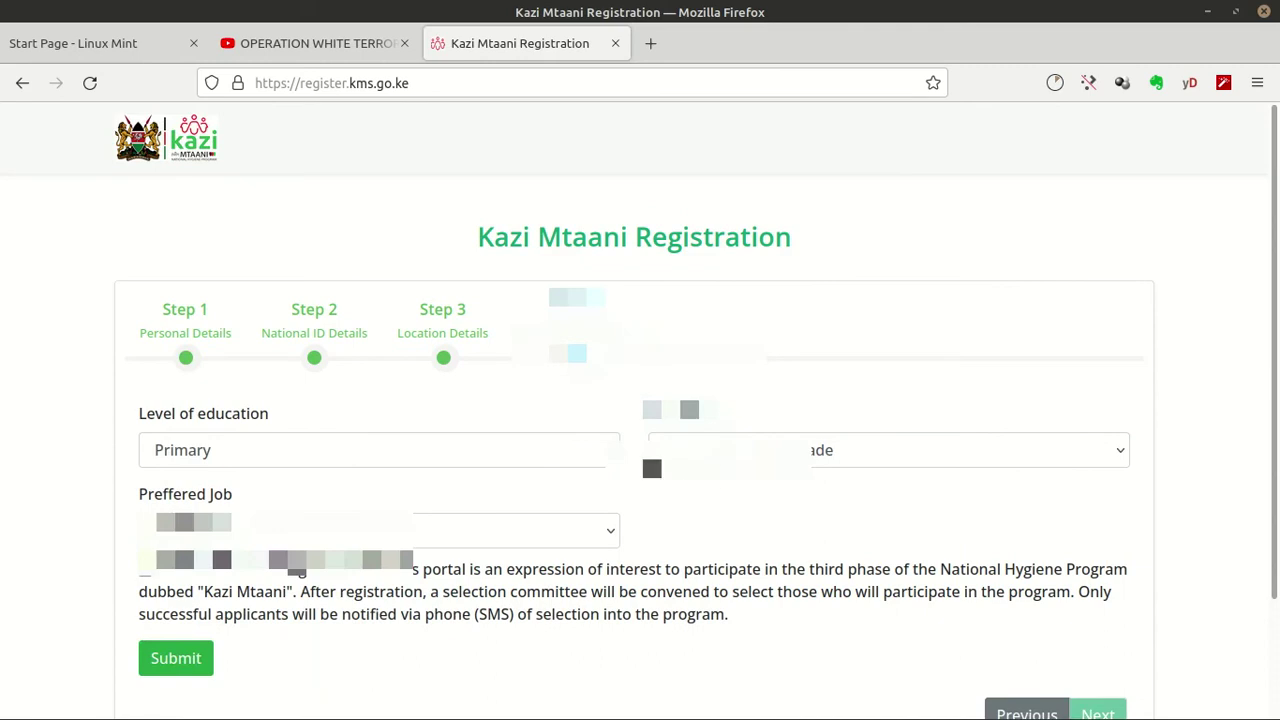
left_click(600, 463)
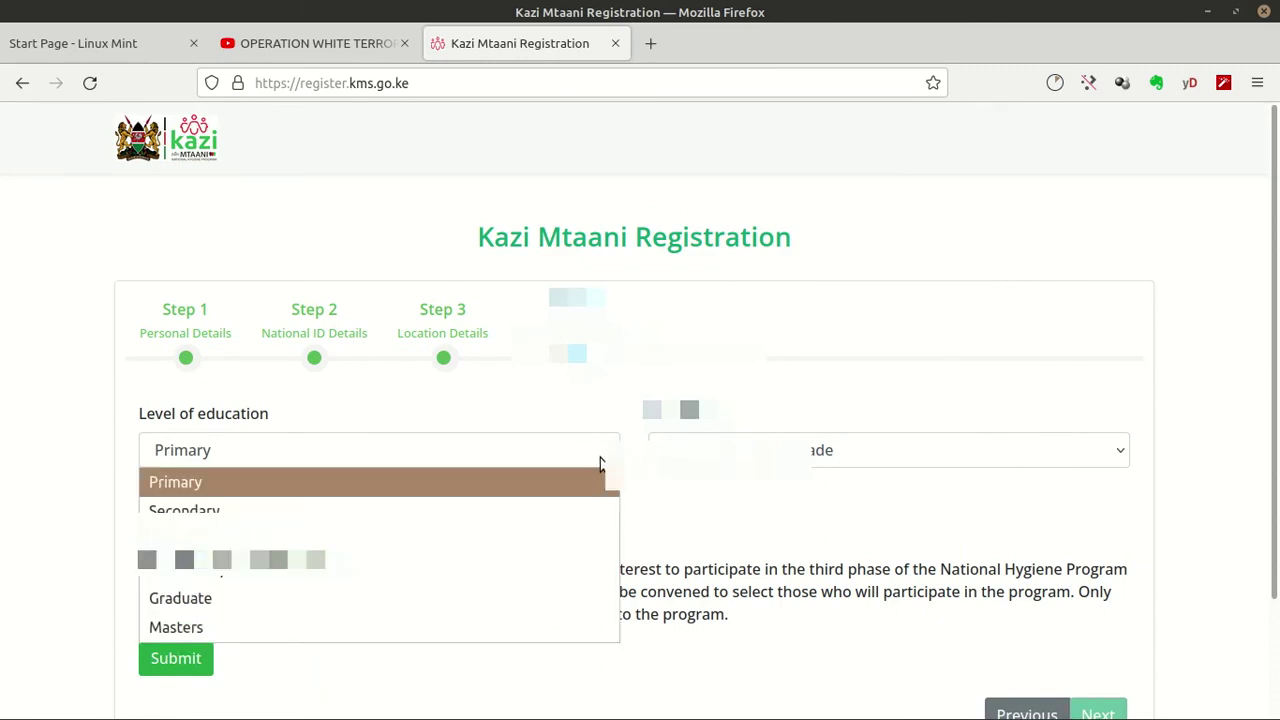
left_click(548, 505)
Set Skill level to Skilled - Service trade and choose a preferred job
left_click(783, 450)
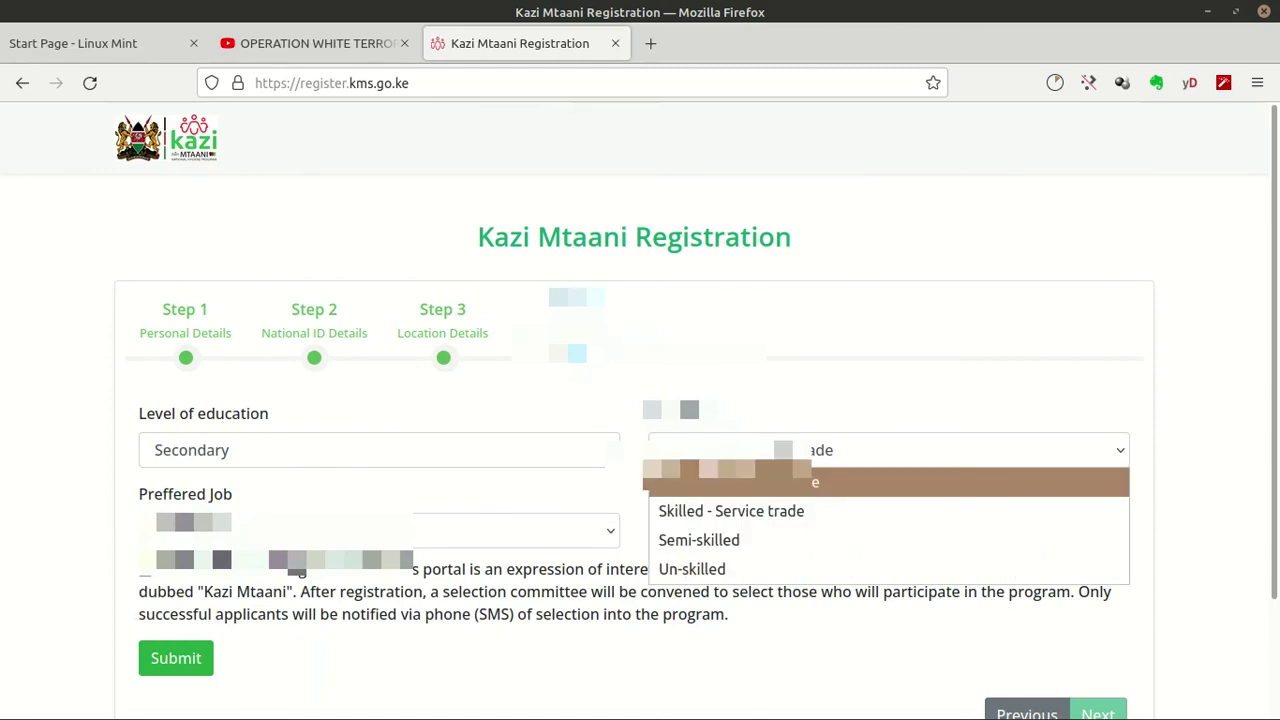
left_click(783, 512)
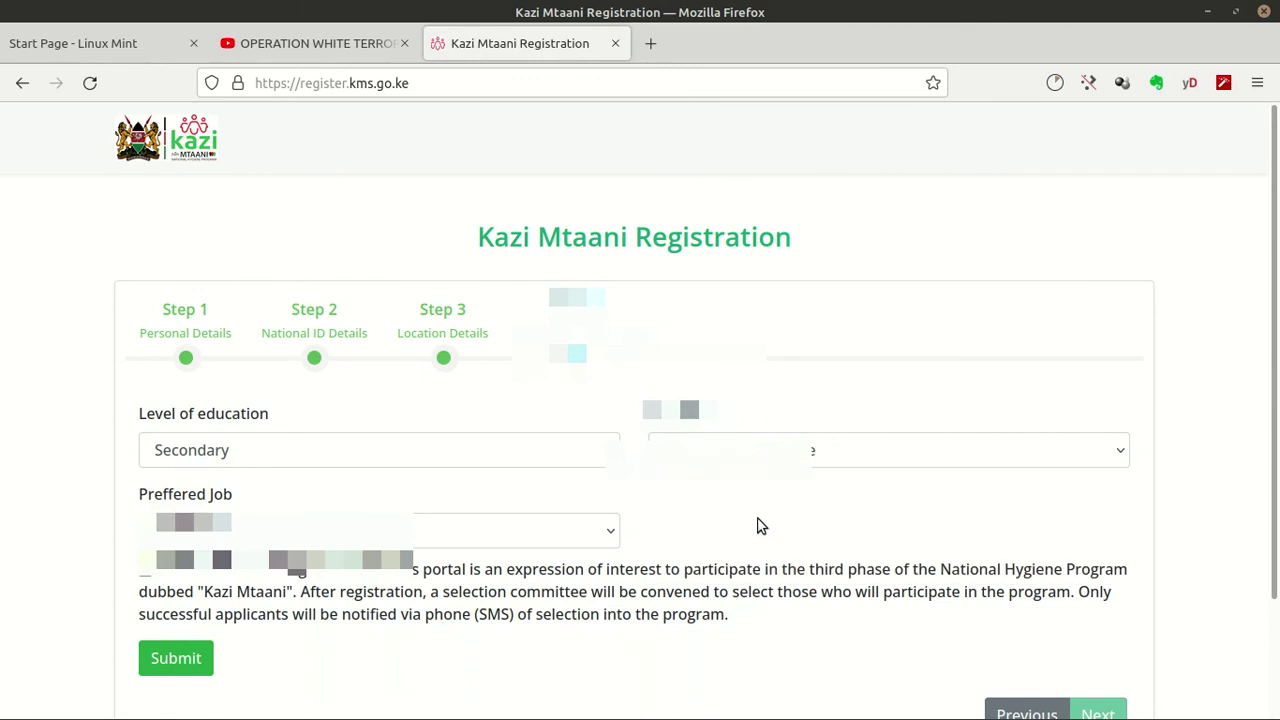
left_click(586, 547)
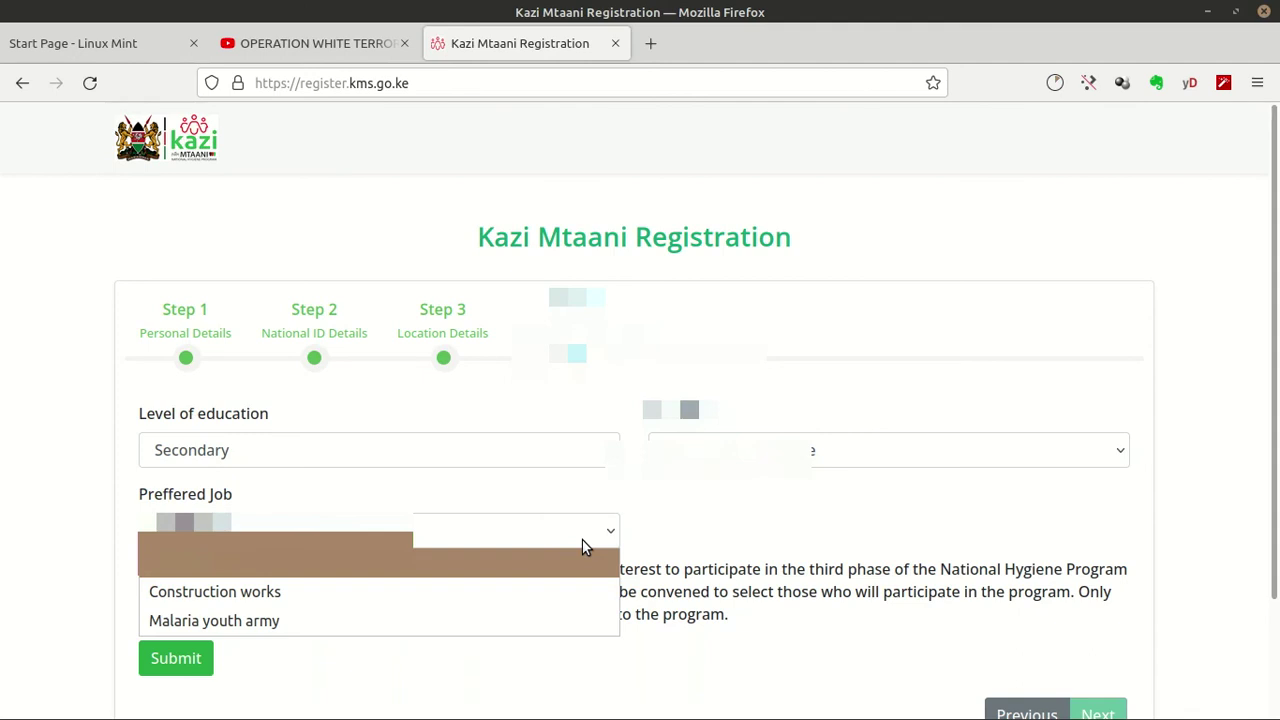
left_click(535, 613)
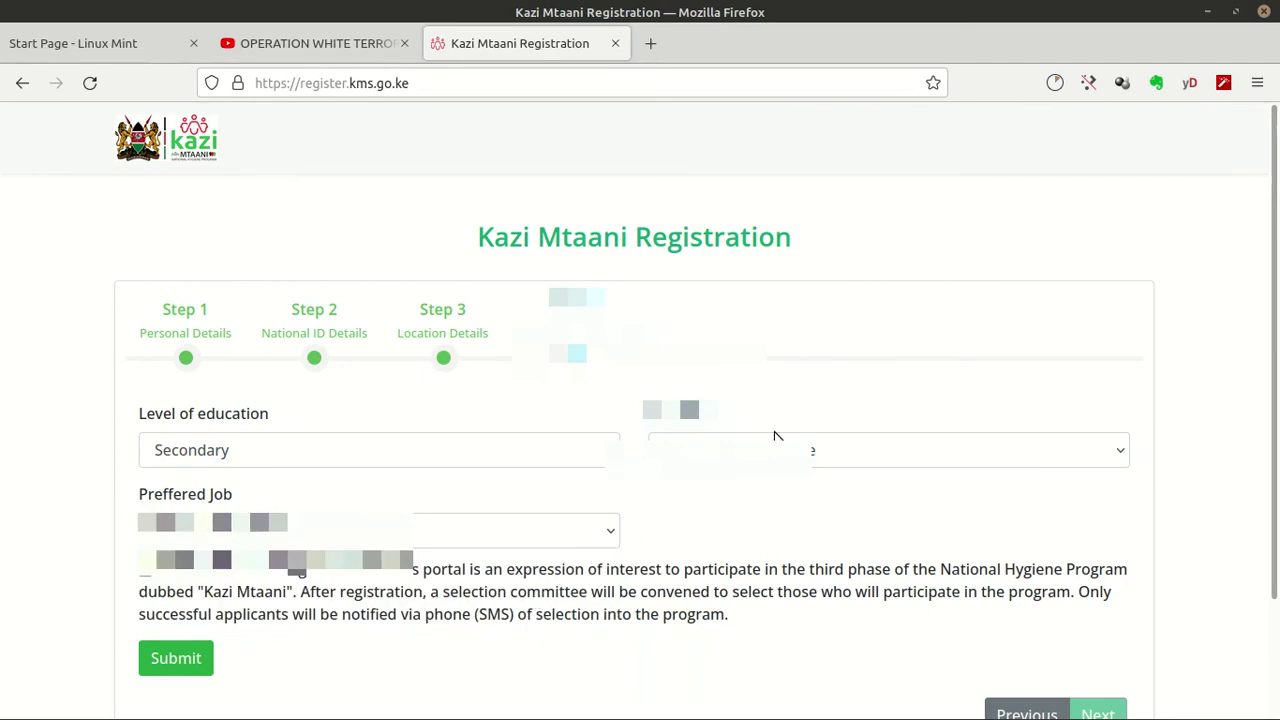
Confirm Skilled - Service trade as the skill level and scroll down to the form buttons
left_click(835, 463)
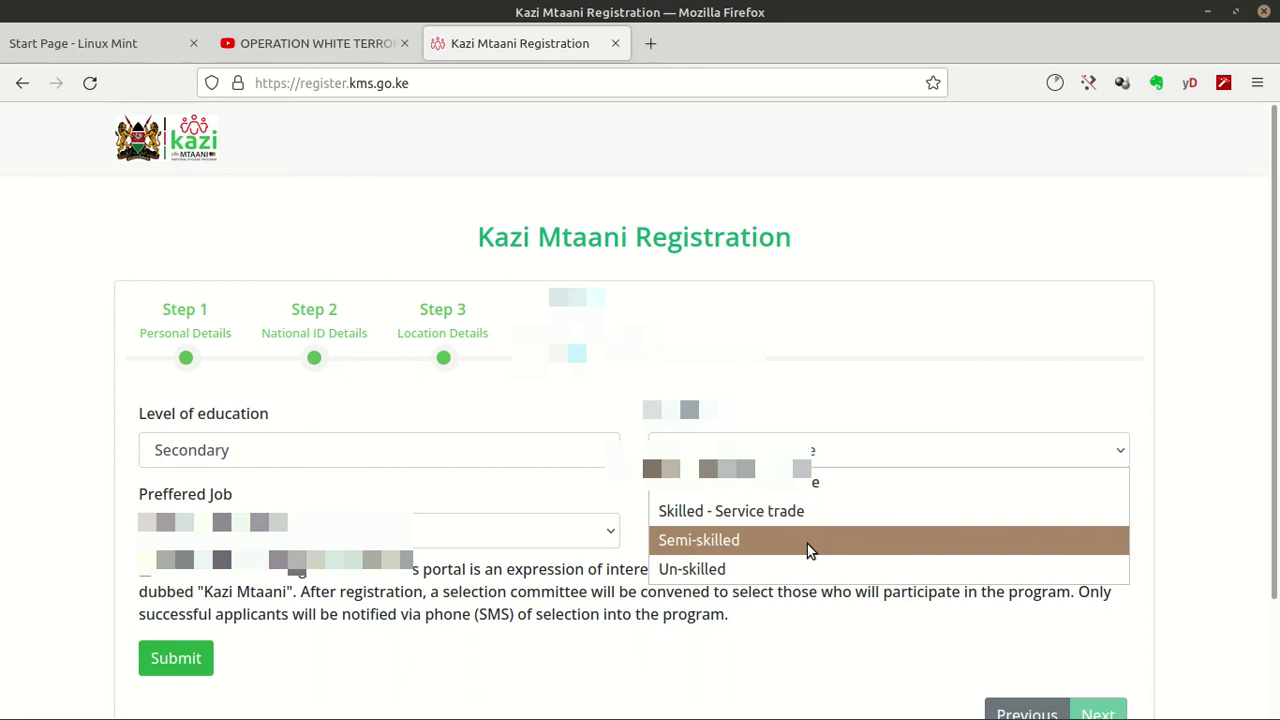
left_click(533, 497)
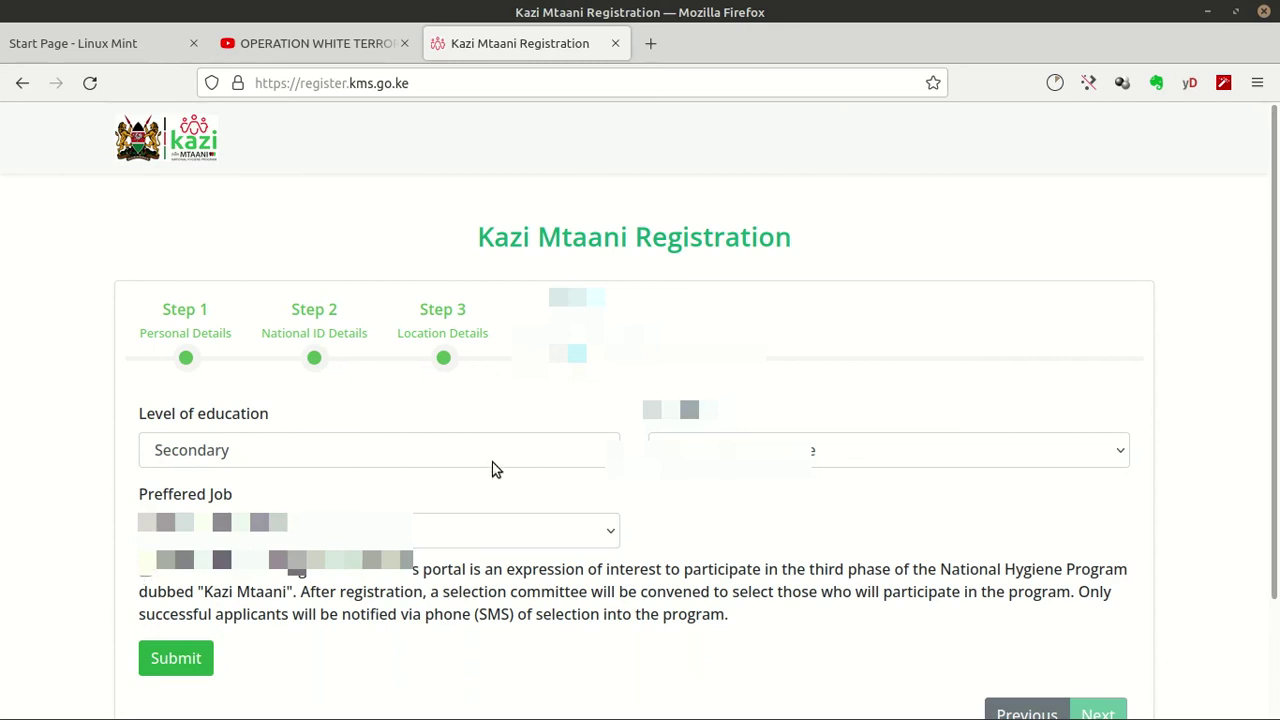
left_click(761, 439)
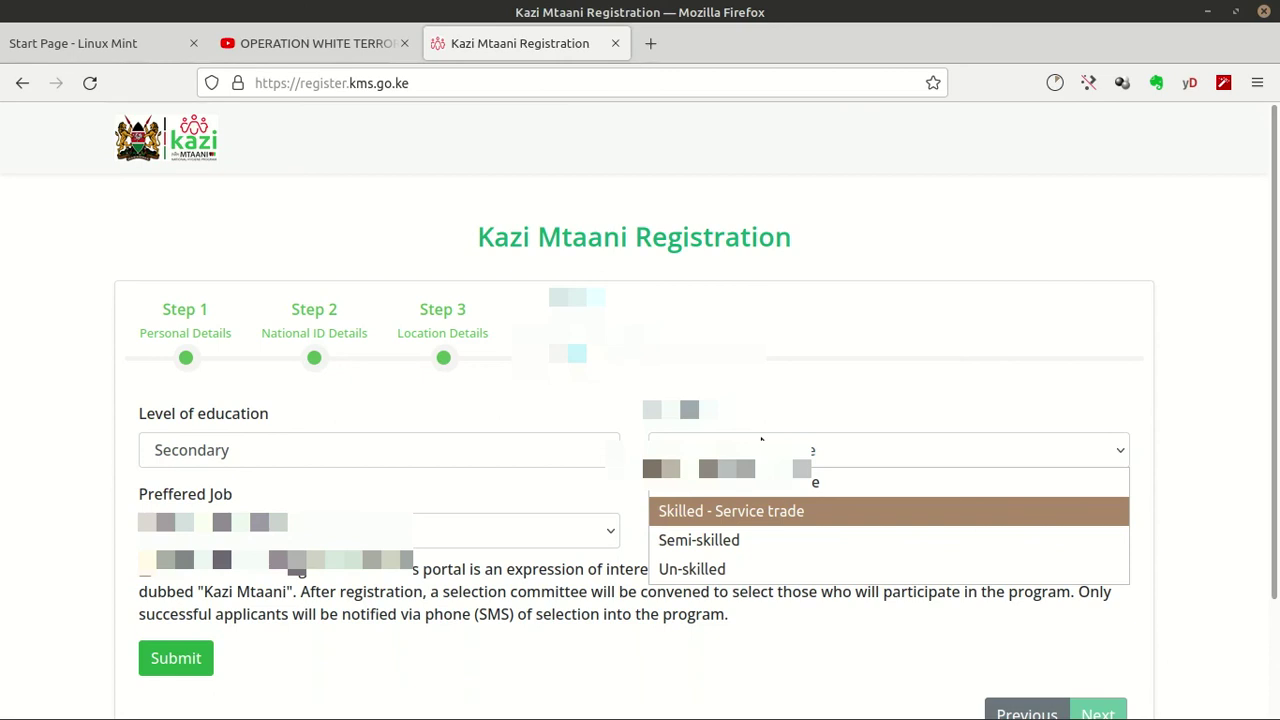
left_click(763, 416)
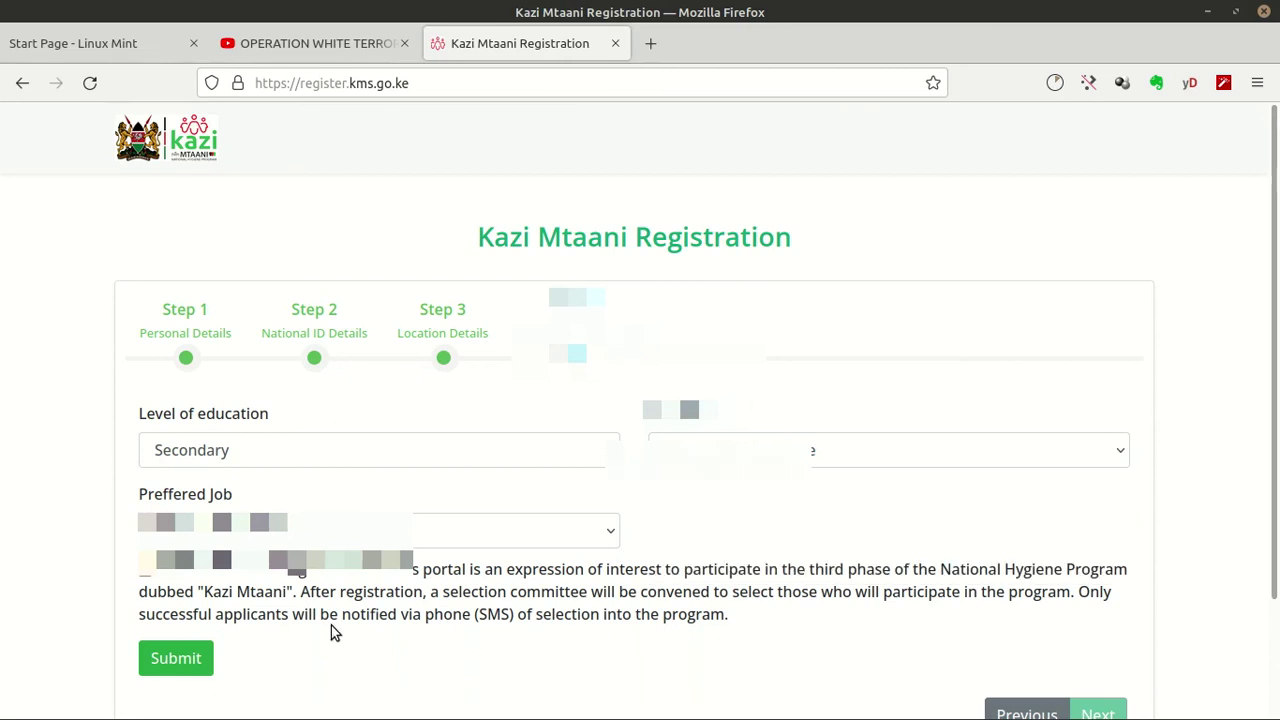
scroll(335, 608, "down", 3)
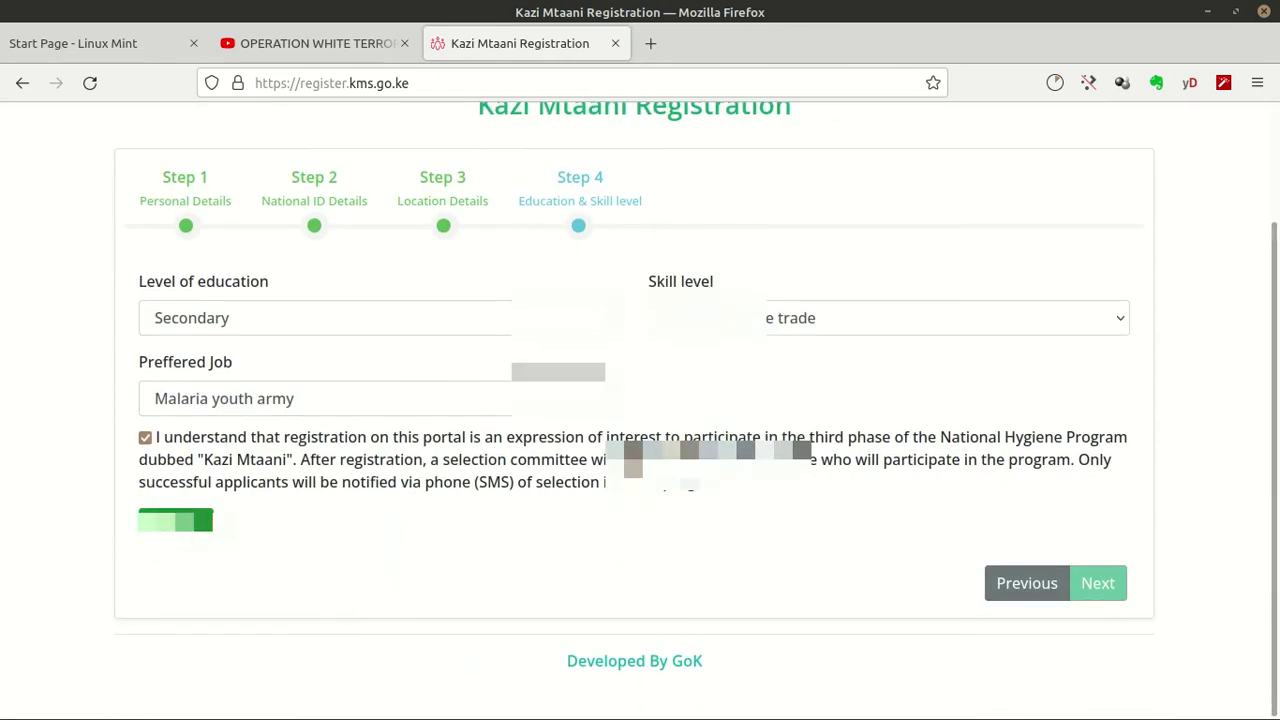
Submit the completed registration and reach the success page
left_click(175, 520)
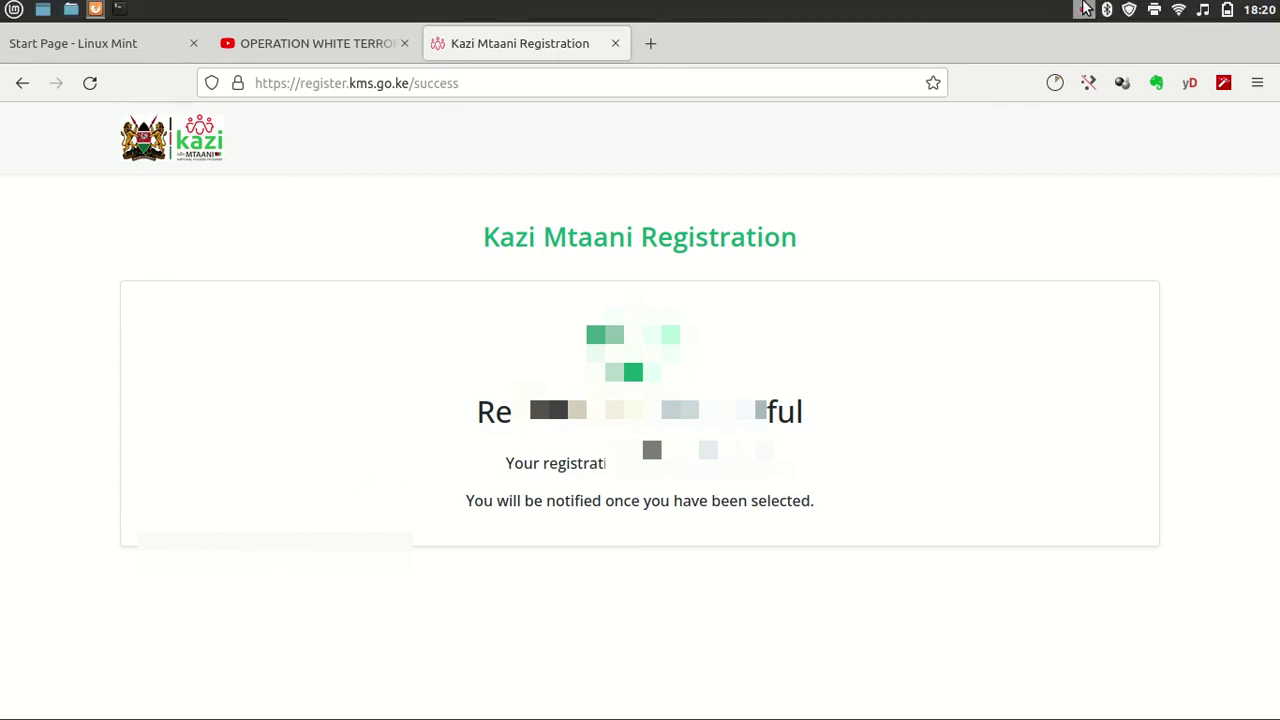
left_click(1085, 8)
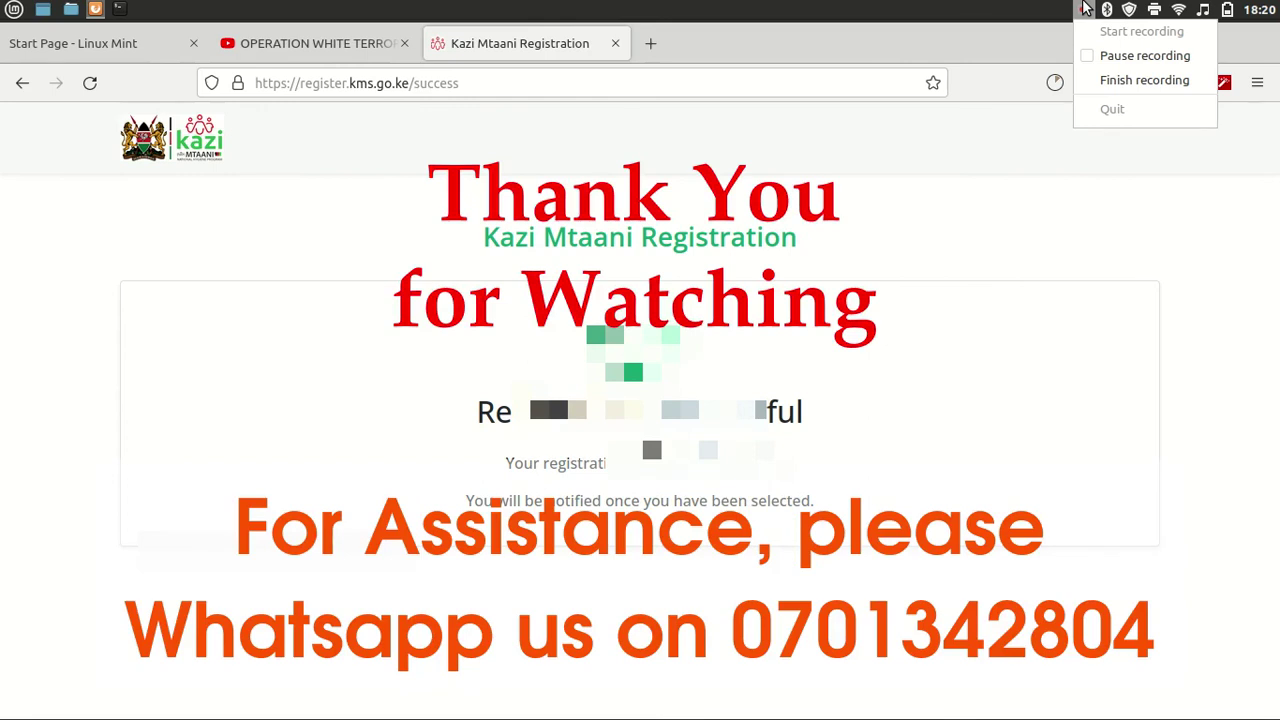
left_click(1120, 80)
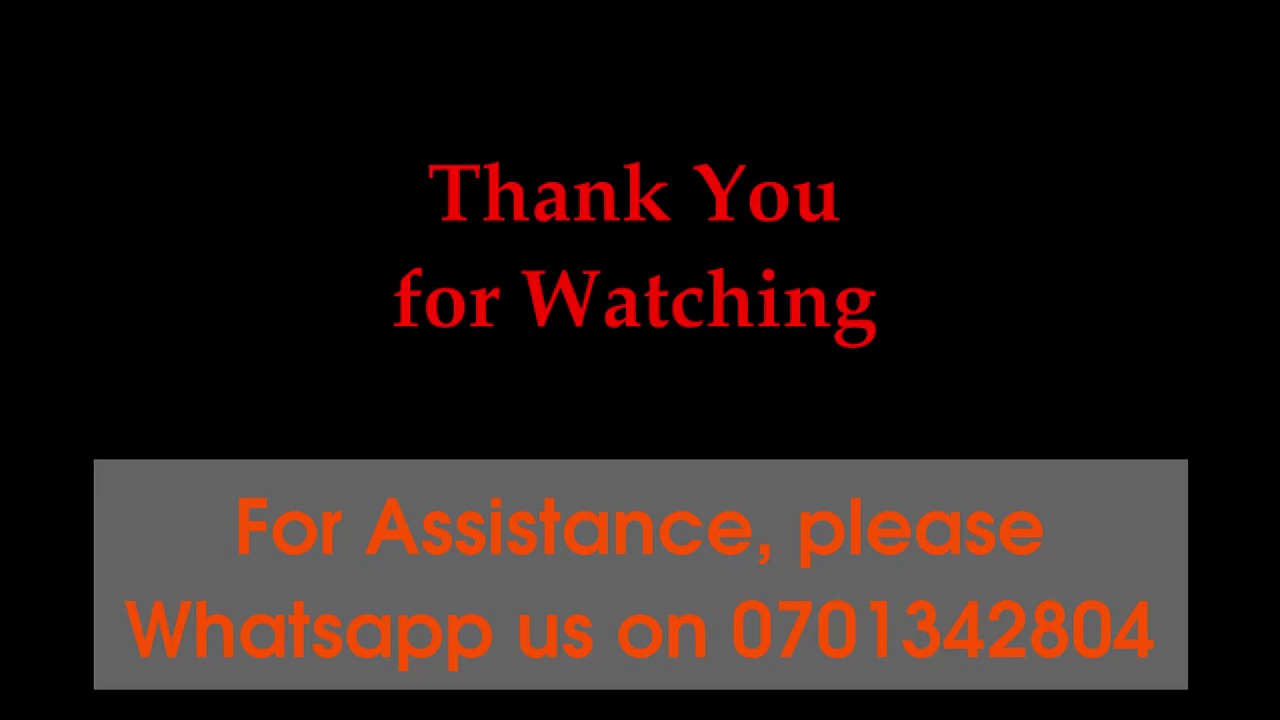